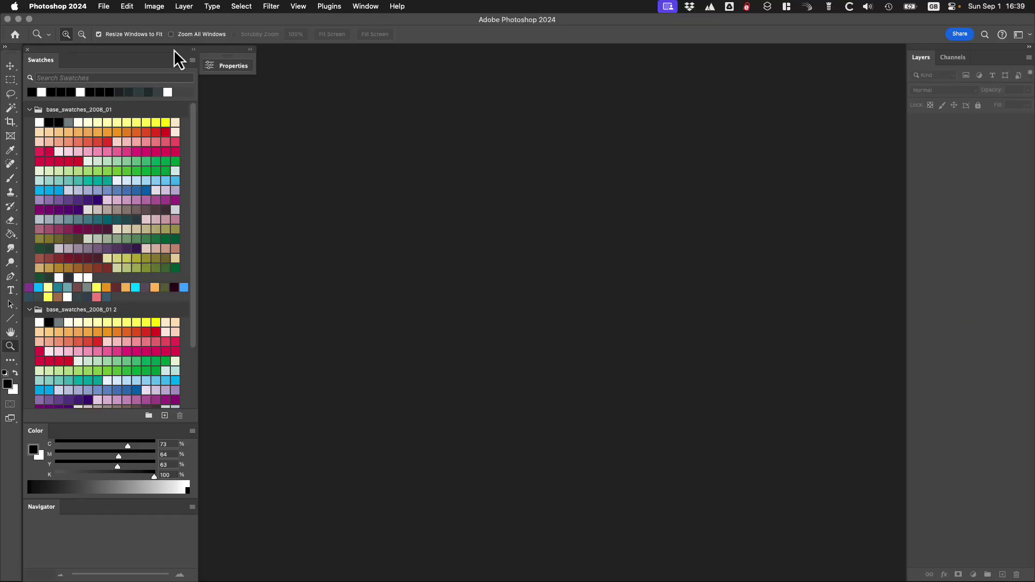
Open Color Settings, choose DC 2024 (UCR - 280%) as the CMYK working space and load the DC 2024 (UCR - 280) settings preset.
left_click(126, 6)
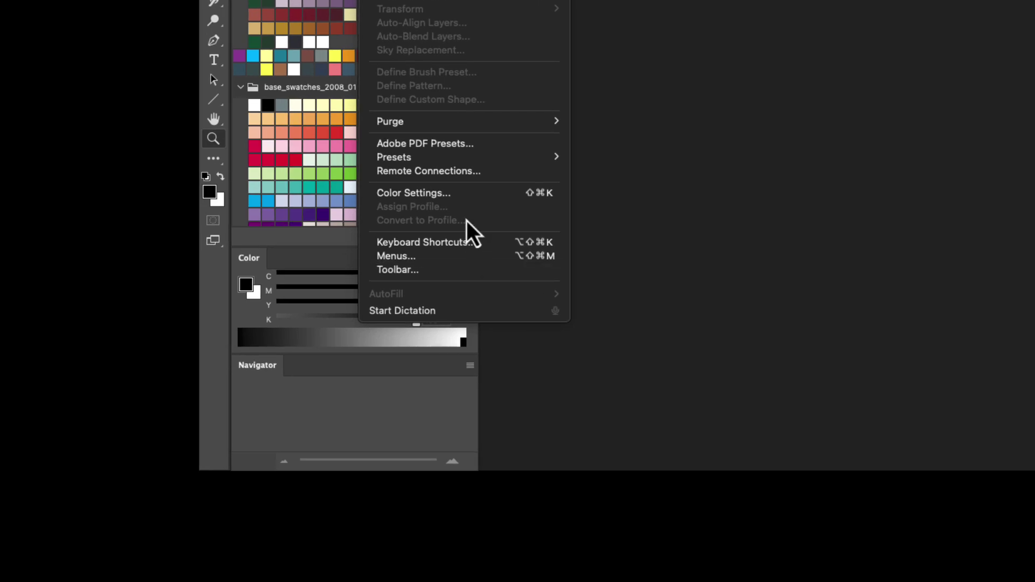
left_click(532, 195)
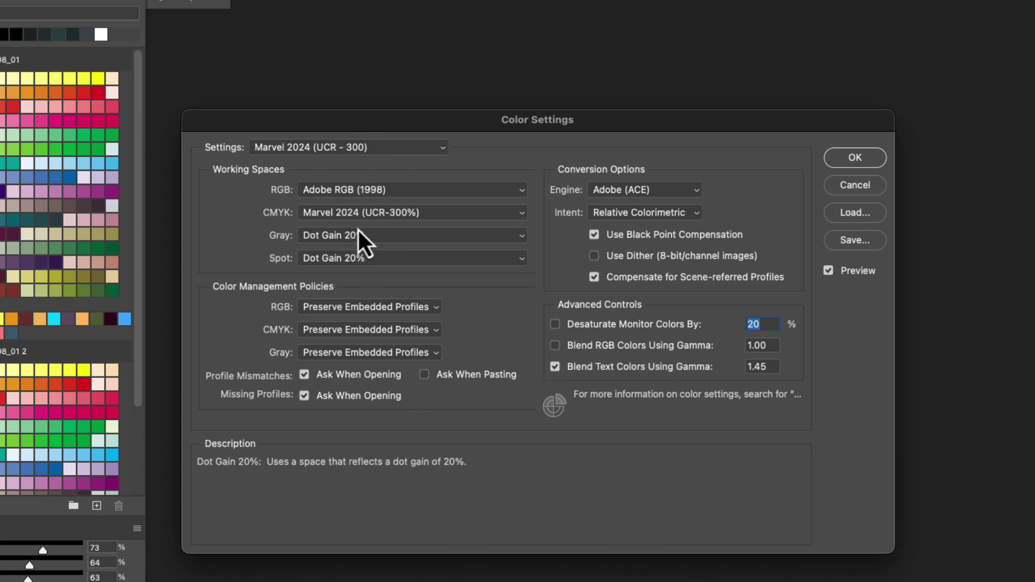
left_click(443, 215)
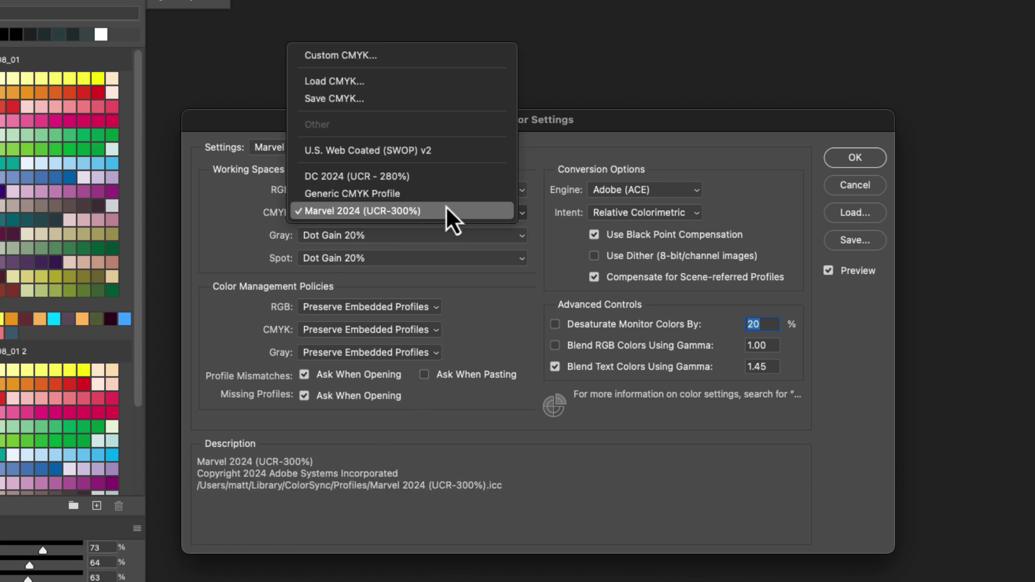
left_click(464, 178)
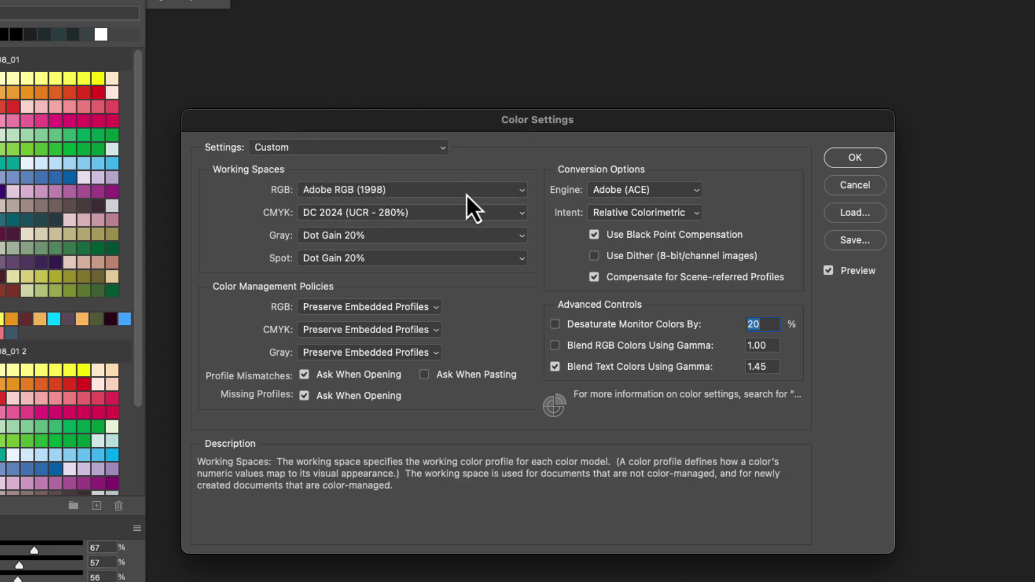
left_click(388, 145)
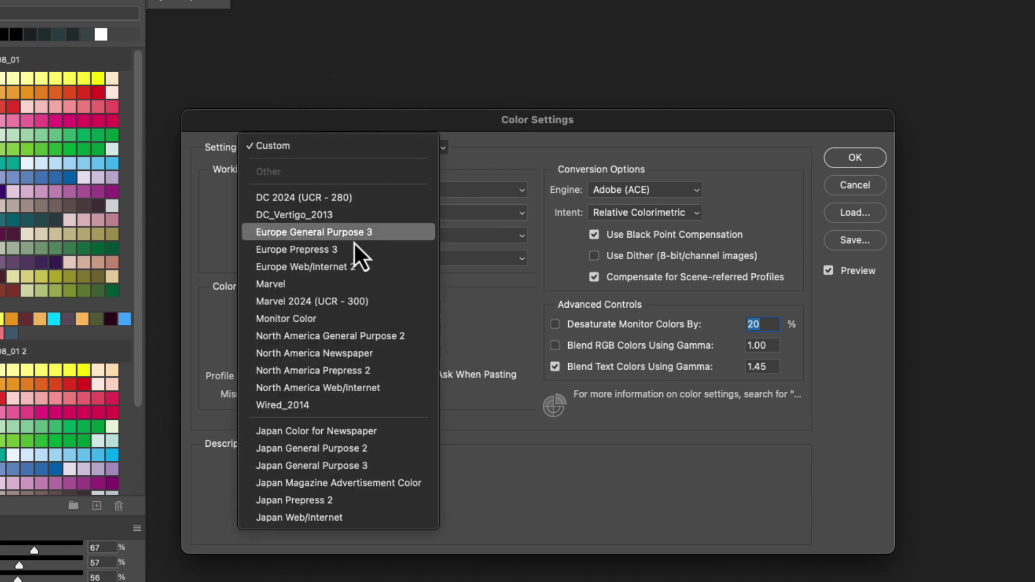
left_click(357, 199)
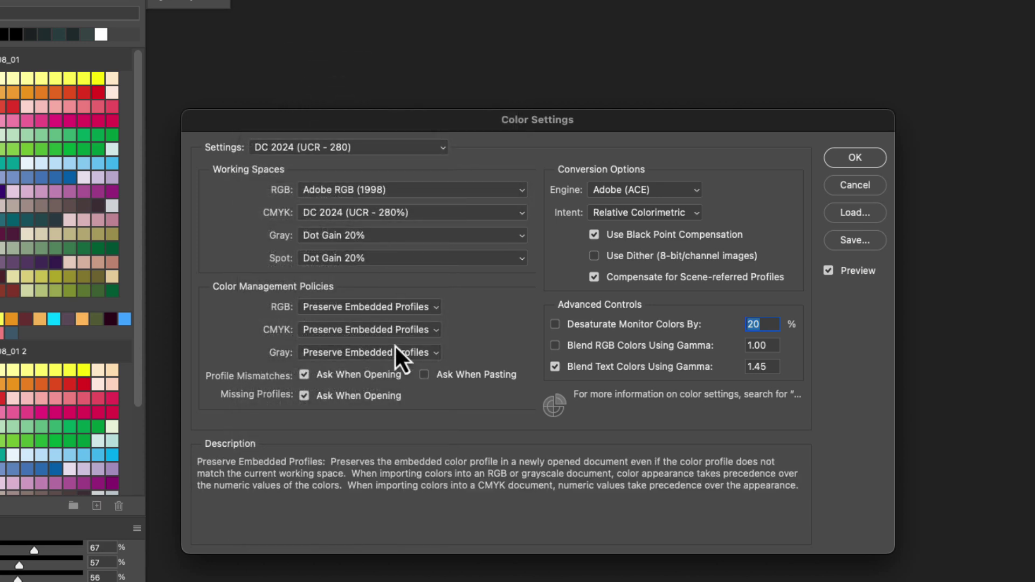
Review the available CMYK working spaces, keeping DC 2024 (UCR - 280%) selected.
left_click(459, 214)
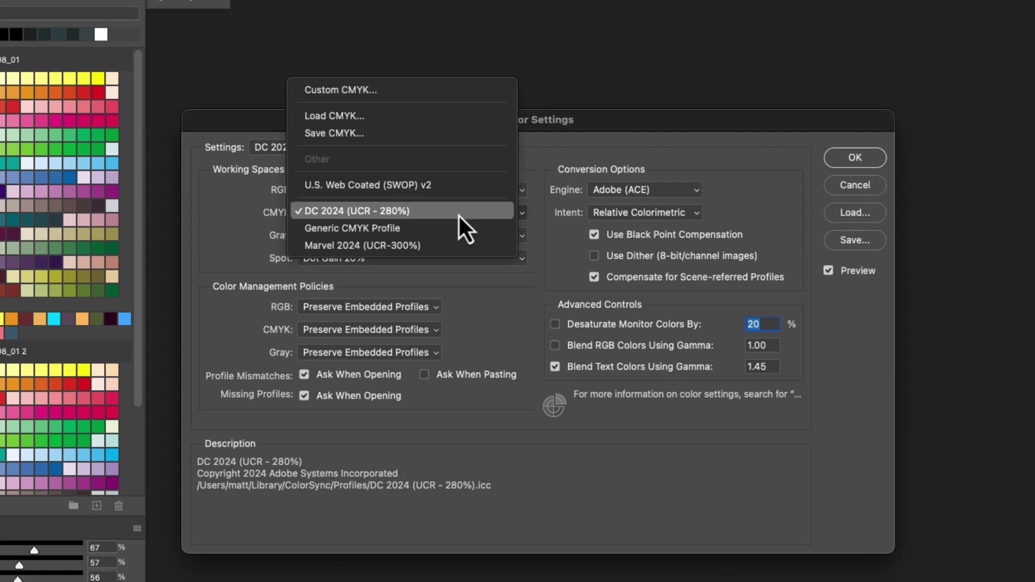
left_click(394, 211)
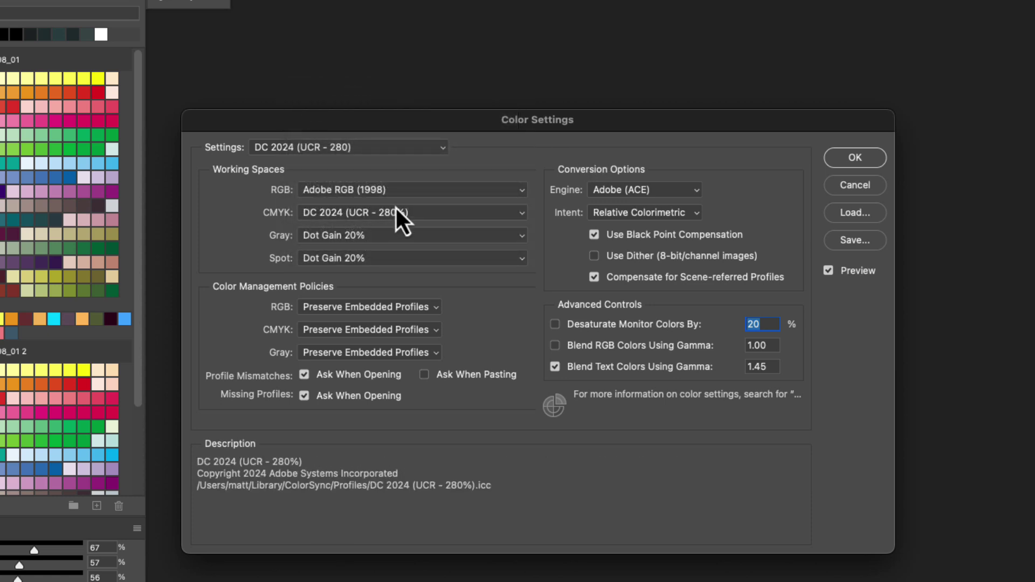
left_click(451, 218)
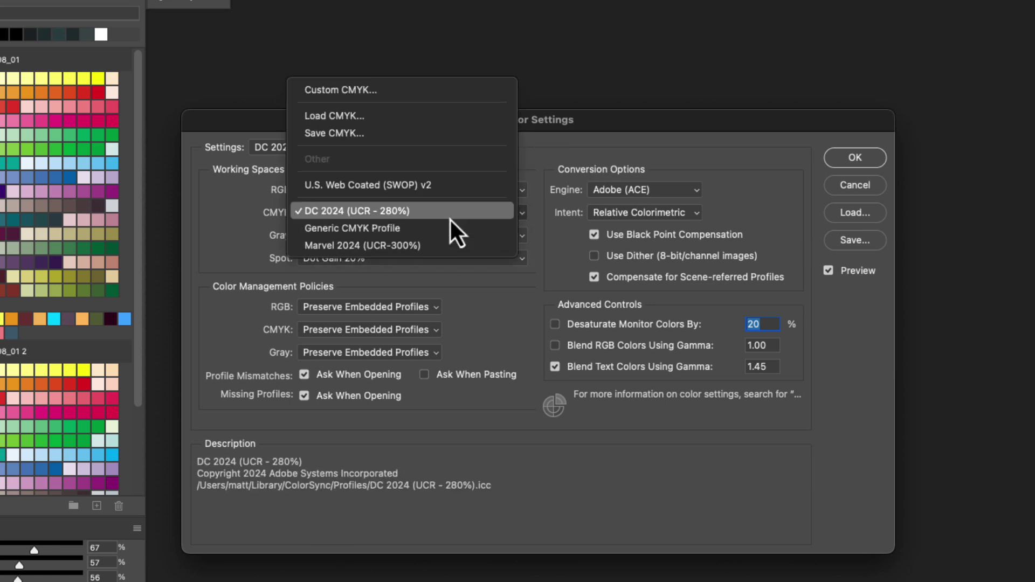
left_click(539, 153)
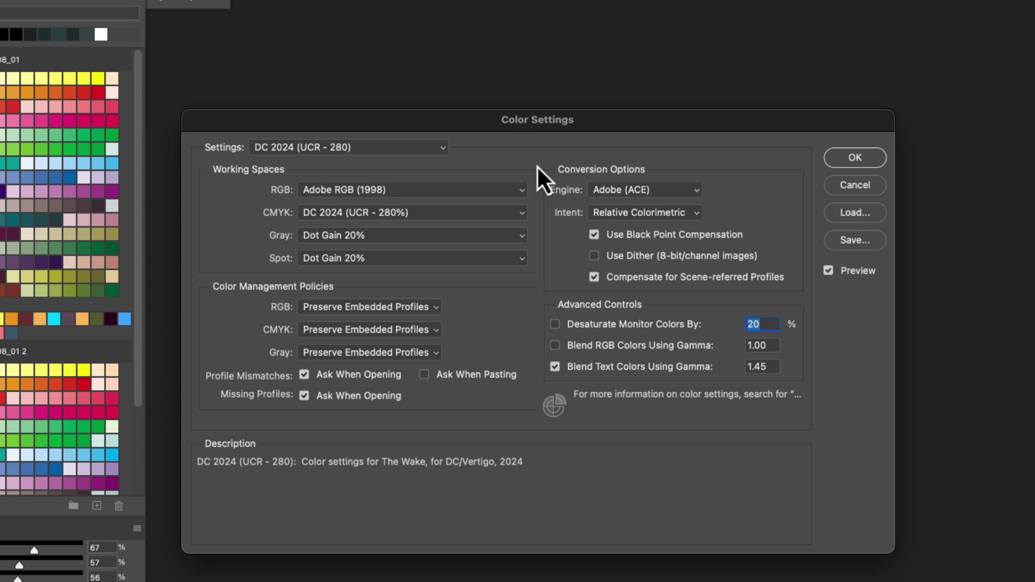
left_click_drag(474, 121, 491, 108)
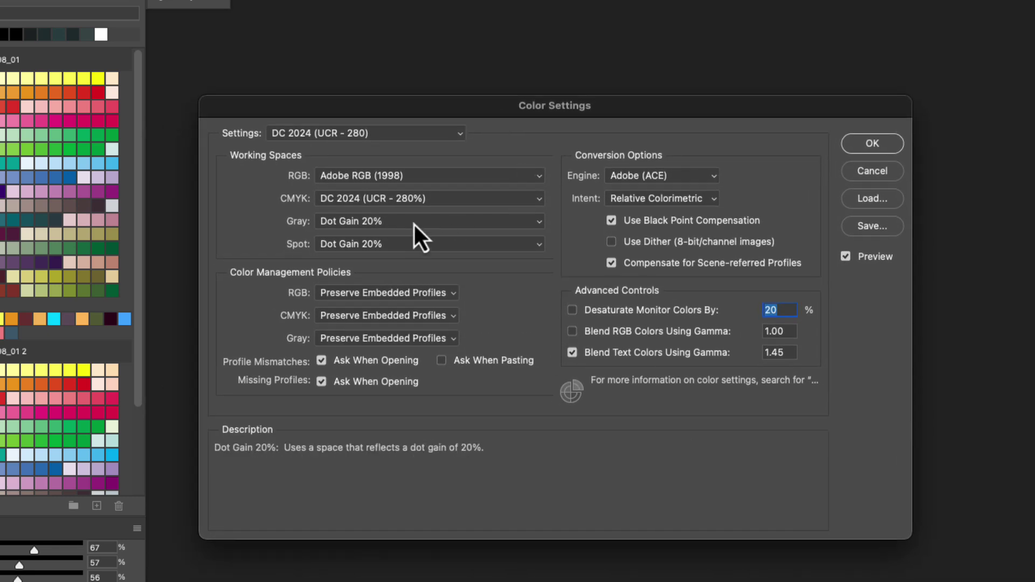
Examine the DC 2024 (UCR - 280%) custom CMYK definition, including ink colors, separation type, black ink limit and total ink limit.
left_click(453, 198)
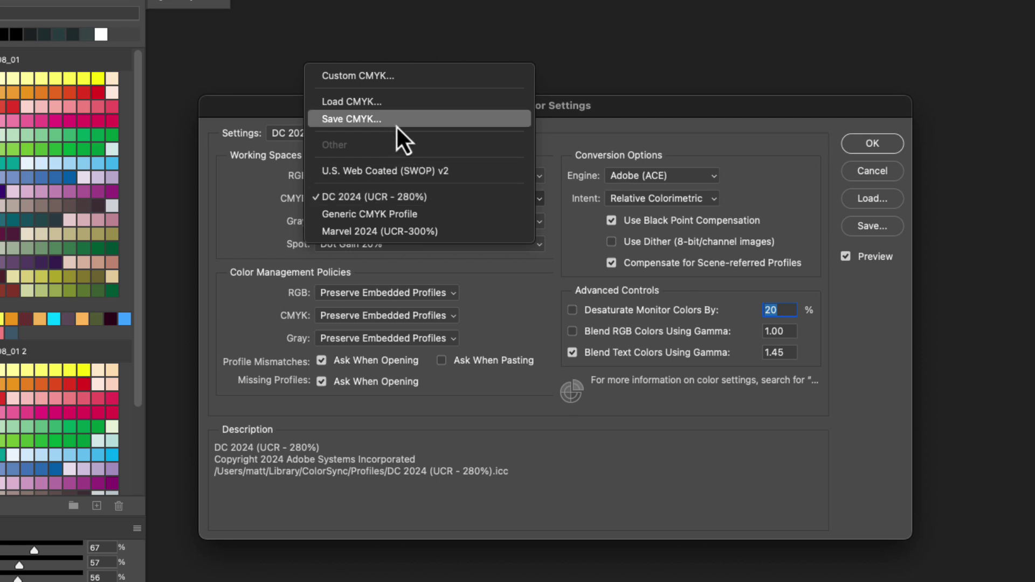
left_click(414, 78)
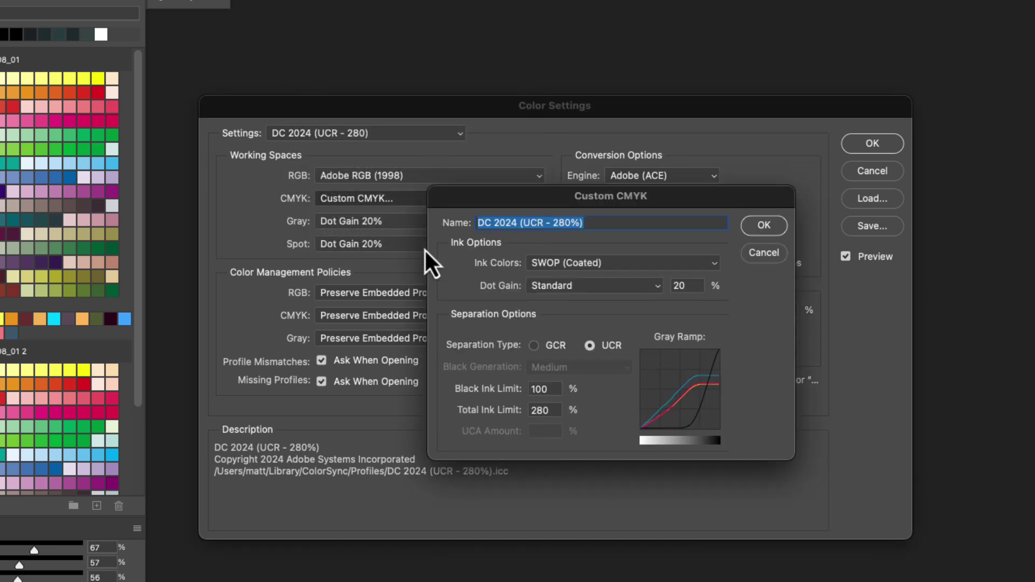
left_click_drag(546, 198, 502, 202)
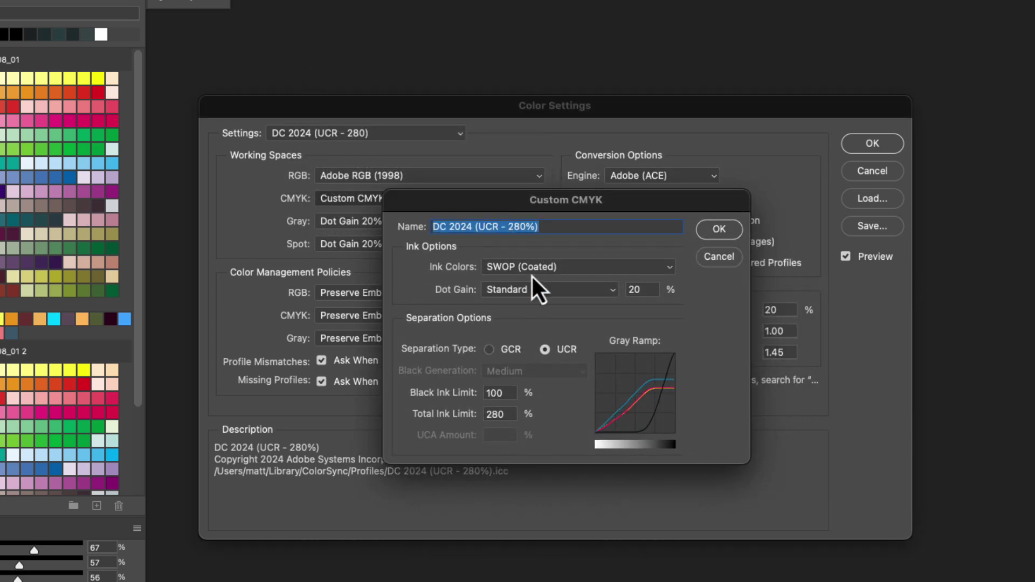
left_click(587, 268)
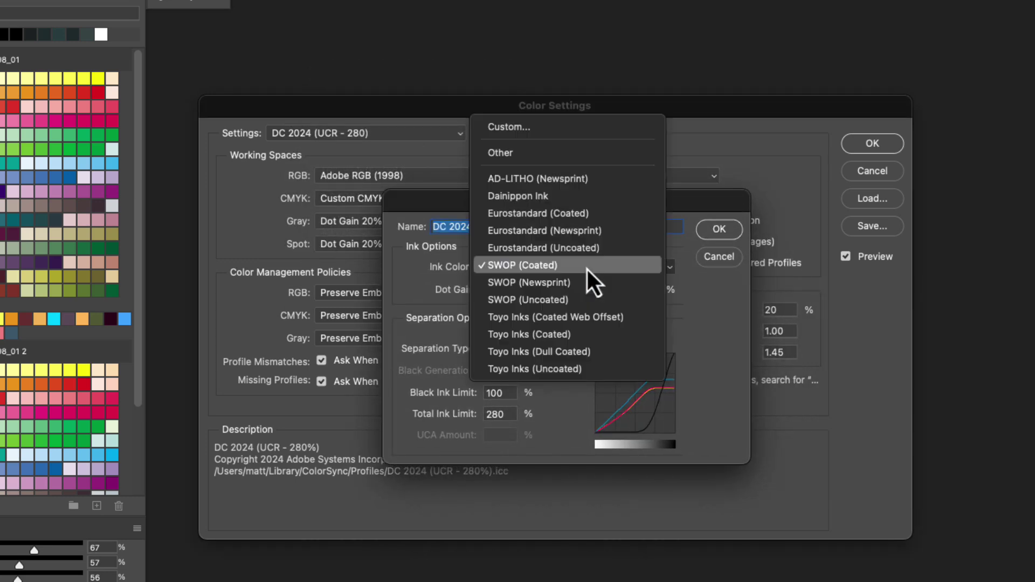
left_click(586, 268)
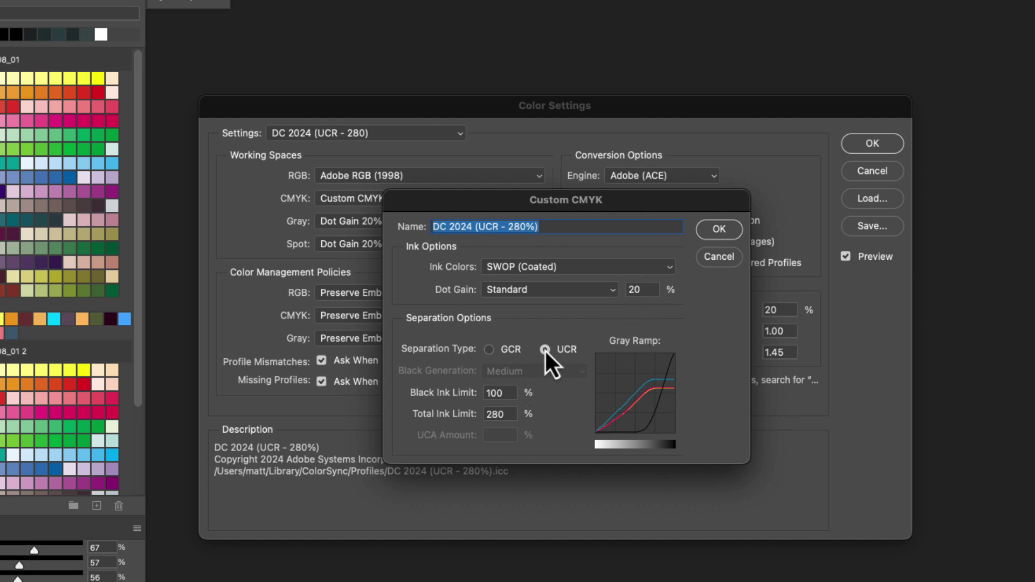
left_click_drag(510, 392, 482, 386)
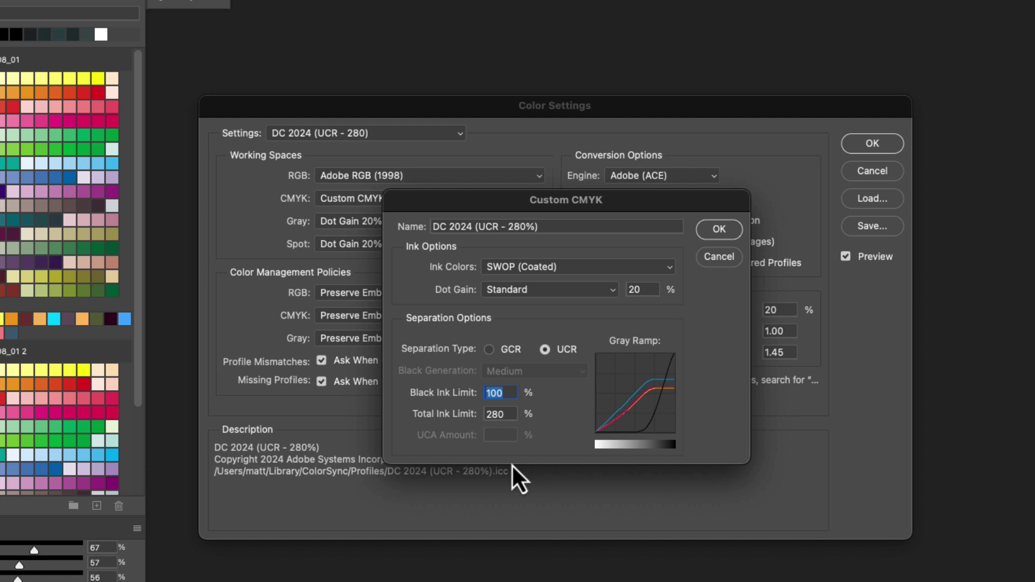
left_click_drag(512, 415, 481, 412)
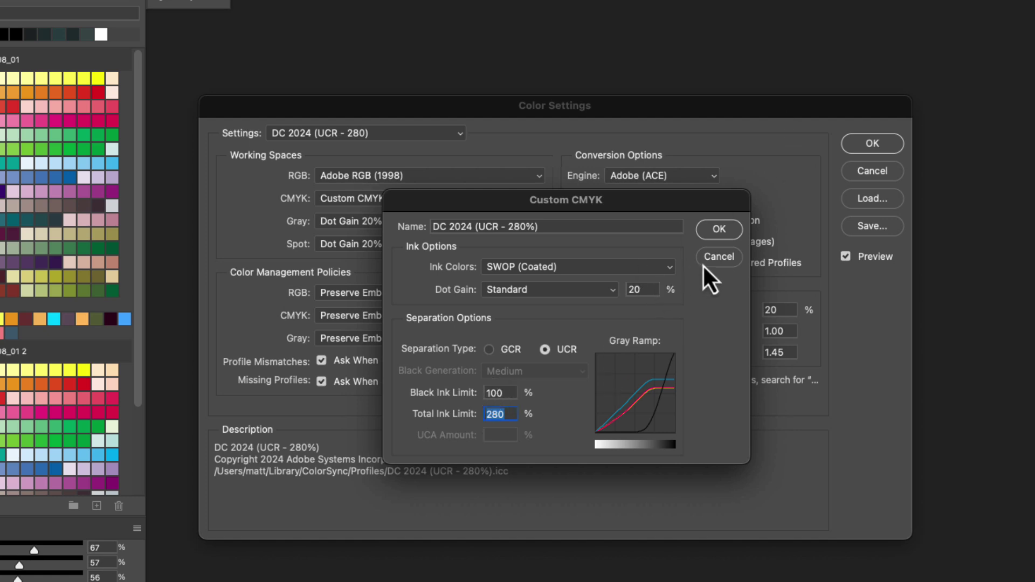
left_click(711, 234)
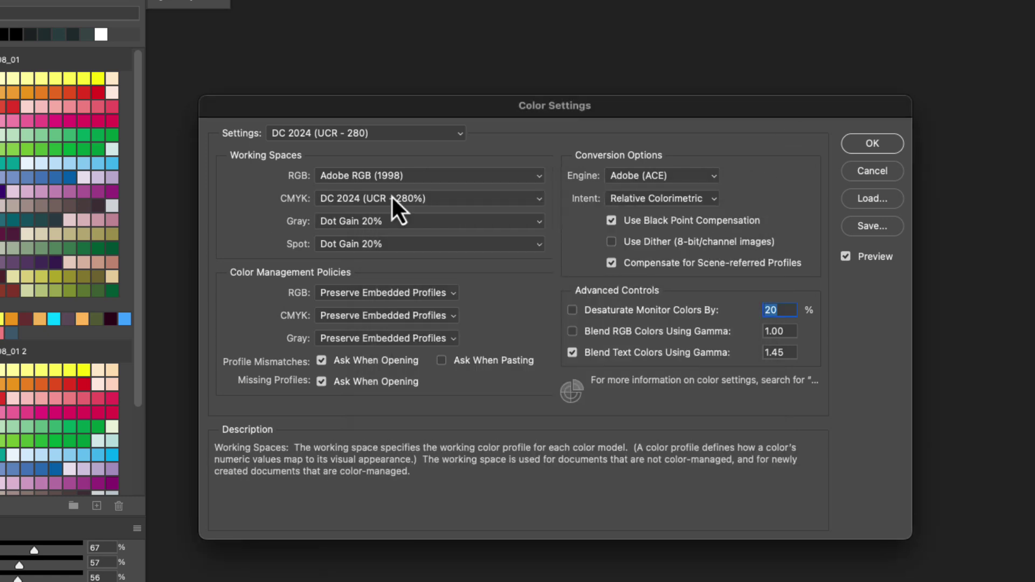
left_click(446, 199)
left_click(593, 116)
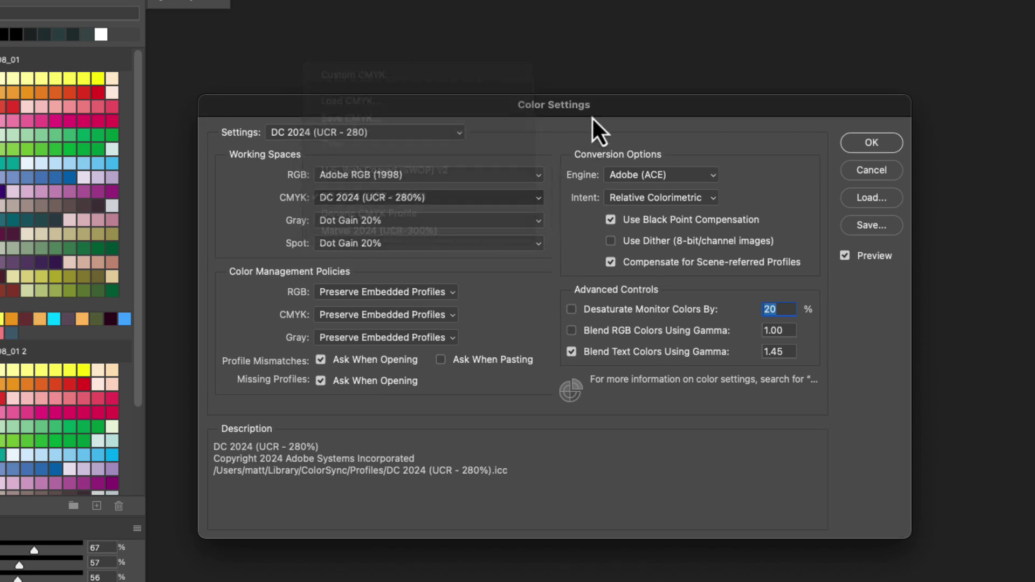
Load the Marvel 2024 (UCR - 300) settings preset and review its custom CMYK ink and separation options without changing them.
left_click(380, 135)
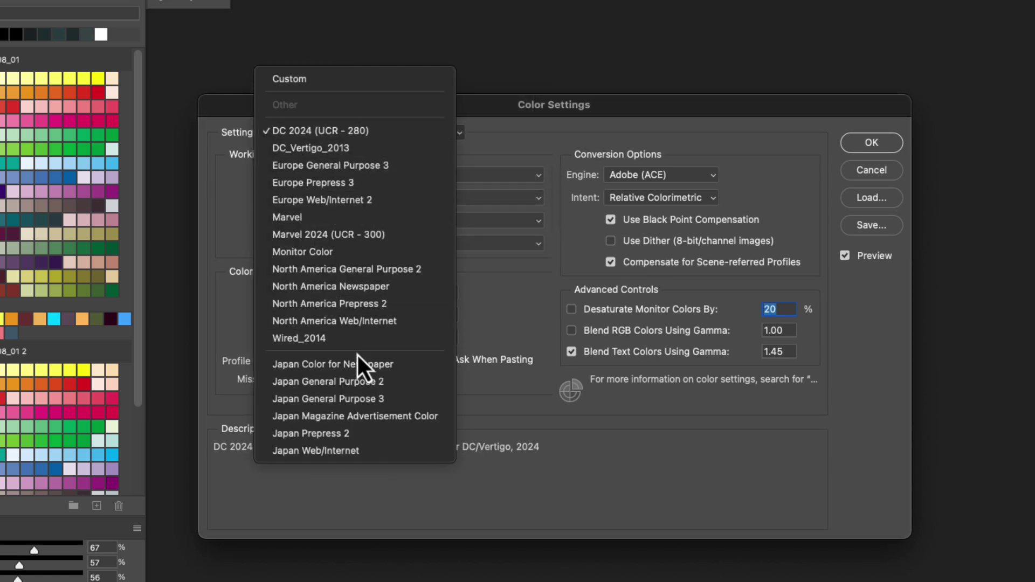
left_click(348, 241)
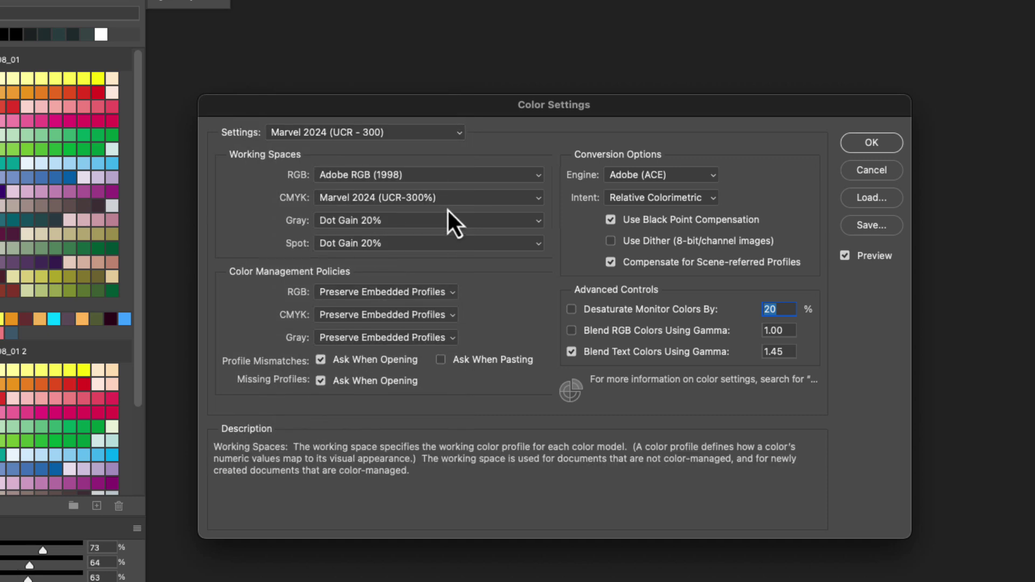
left_click(451, 199)
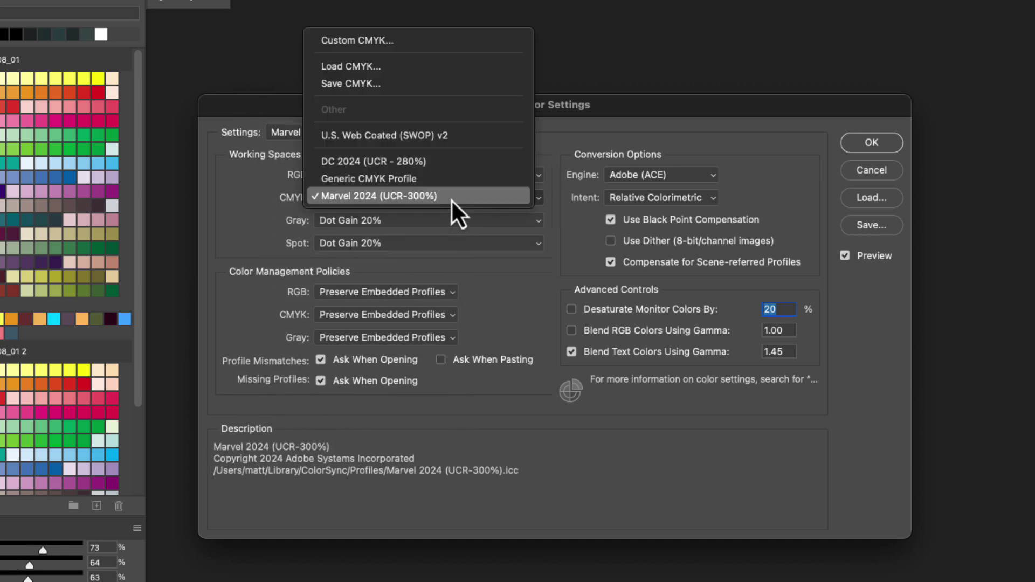
left_click(388, 43)
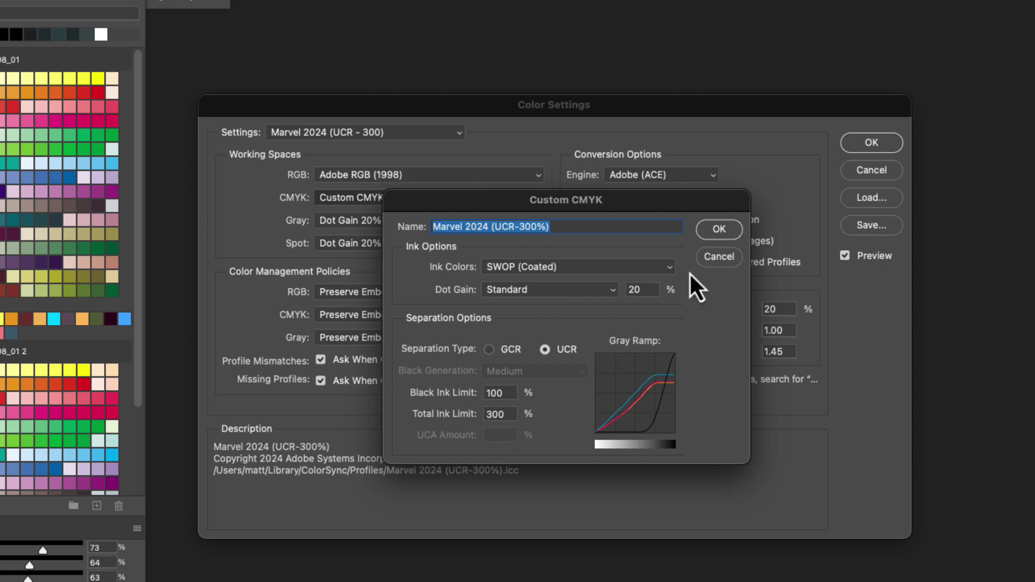
left_click(719, 257)
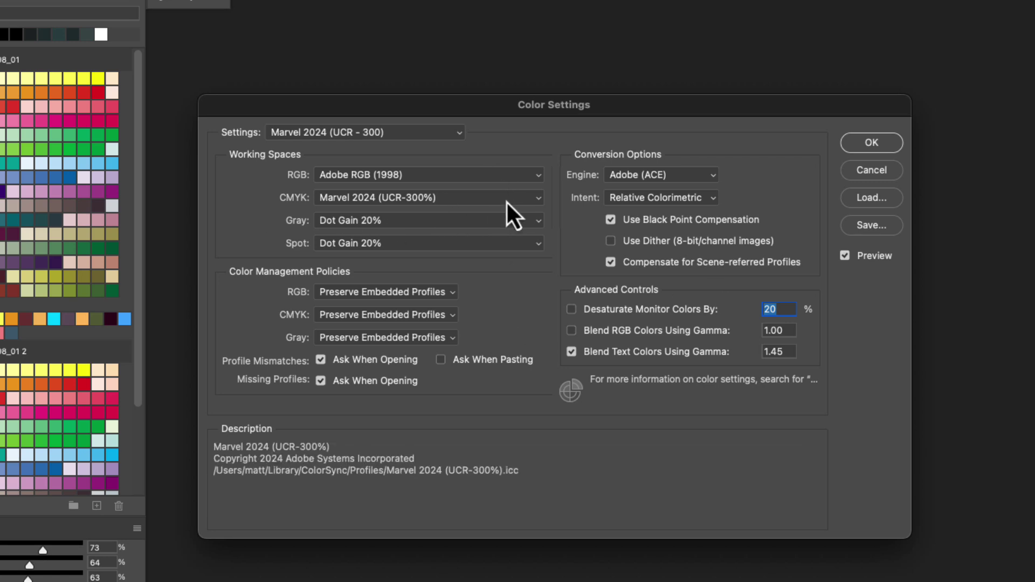
Check the folder where color settings files are saved, and review the list of available settings presets.
left_click_drag(500, 108, 513, 116)
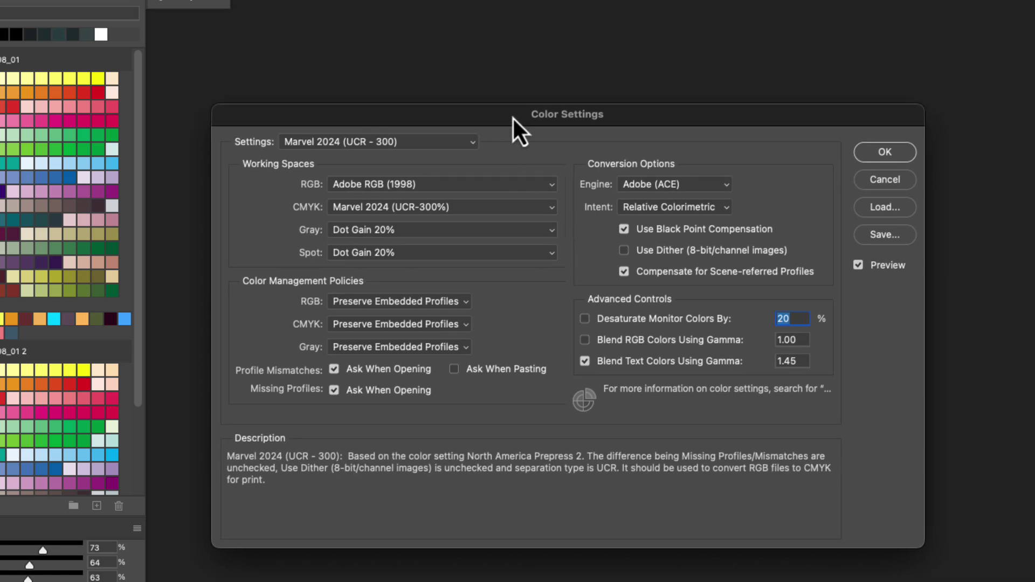
left_click(866, 238)
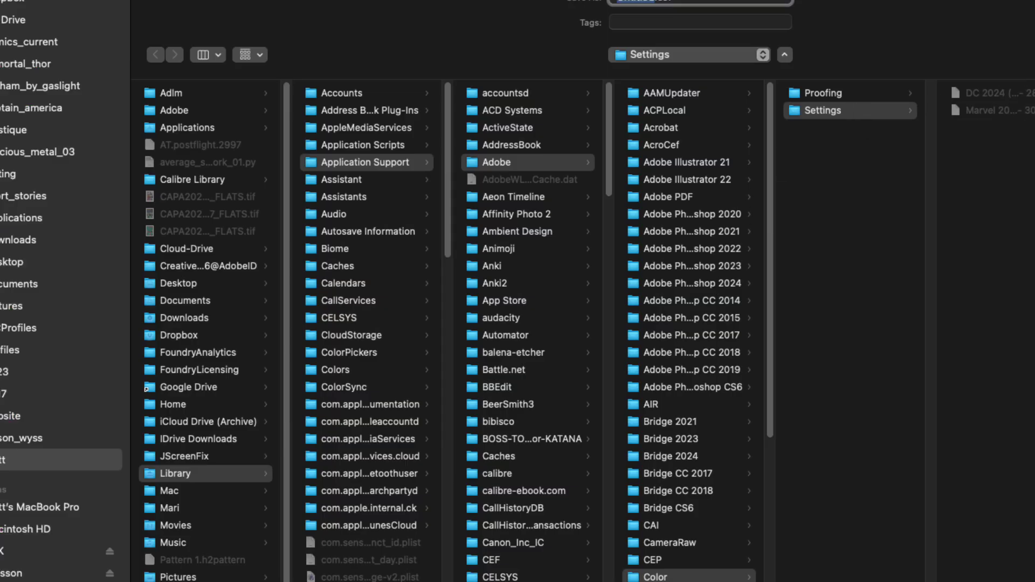
key("Escape")
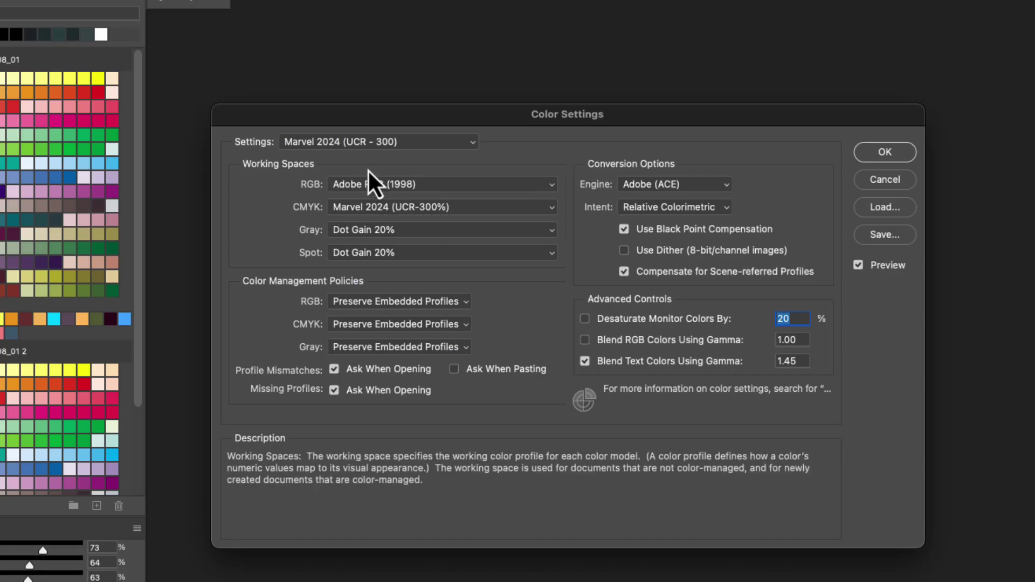
left_click(361, 140)
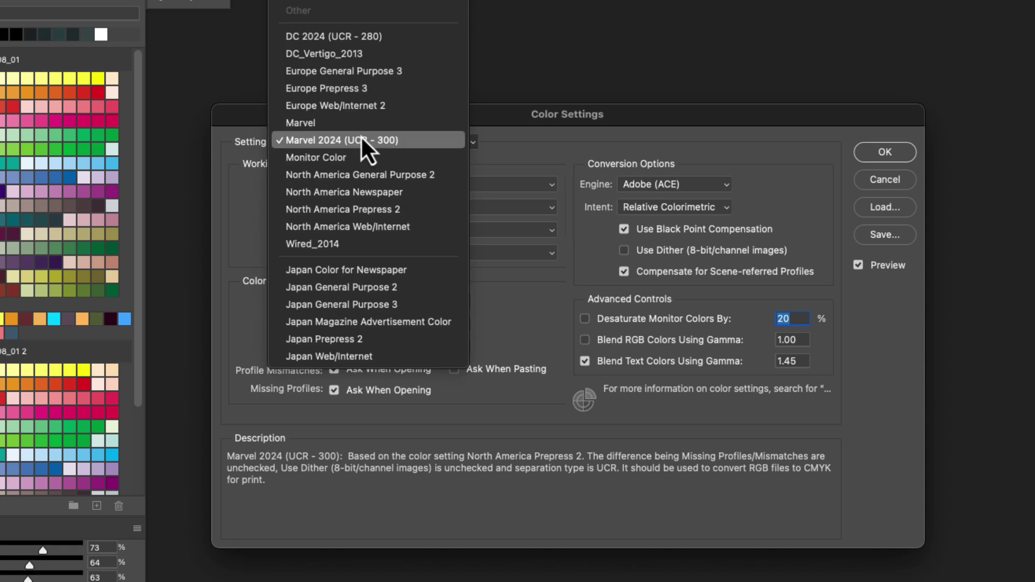
left_click(489, 127)
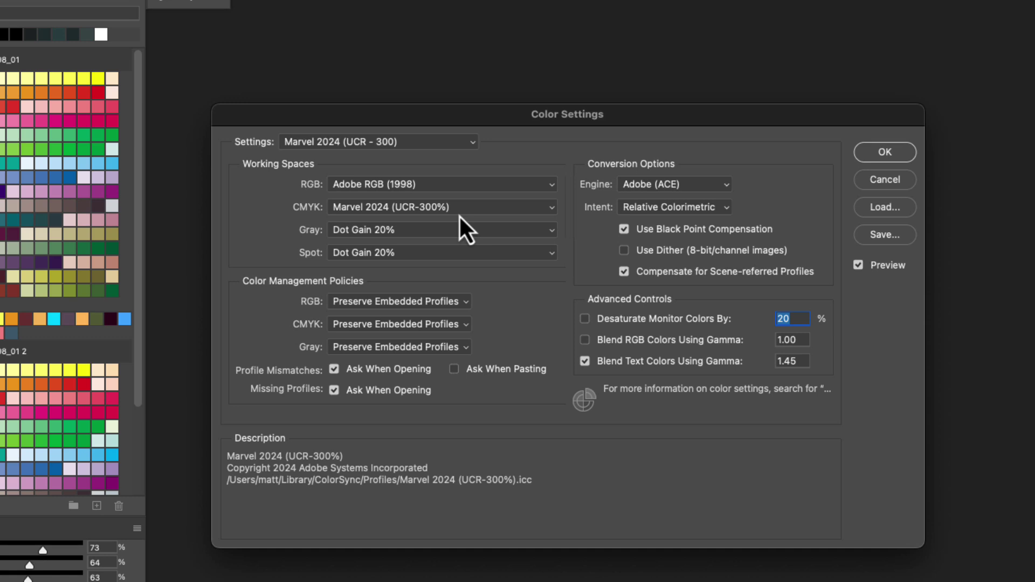
Open the save dialog for the Marvel 2024 (UCR-300%) CMYK profile and check the folder path of its Profiles location.
left_click(492, 209)
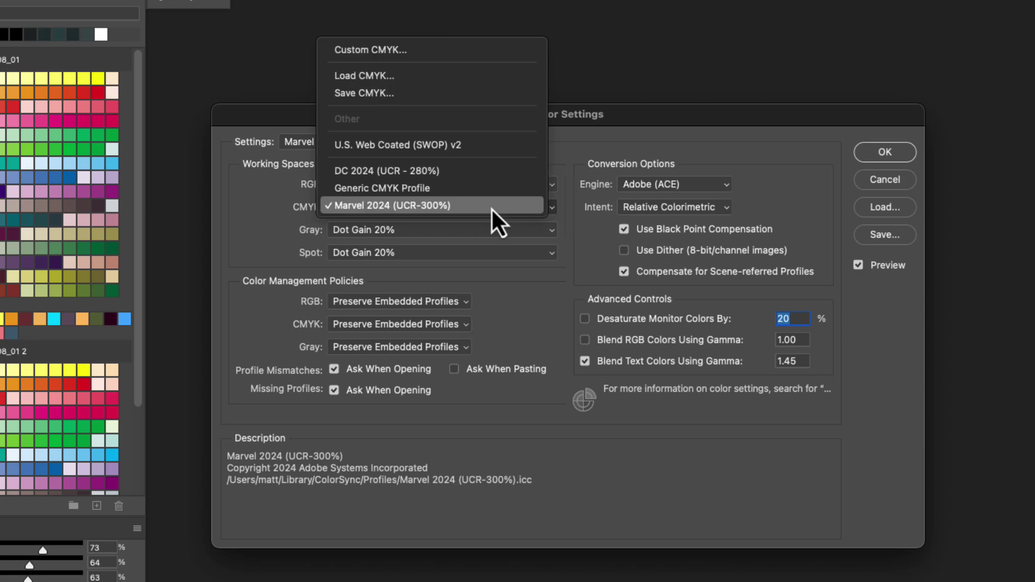
left_click(452, 92)
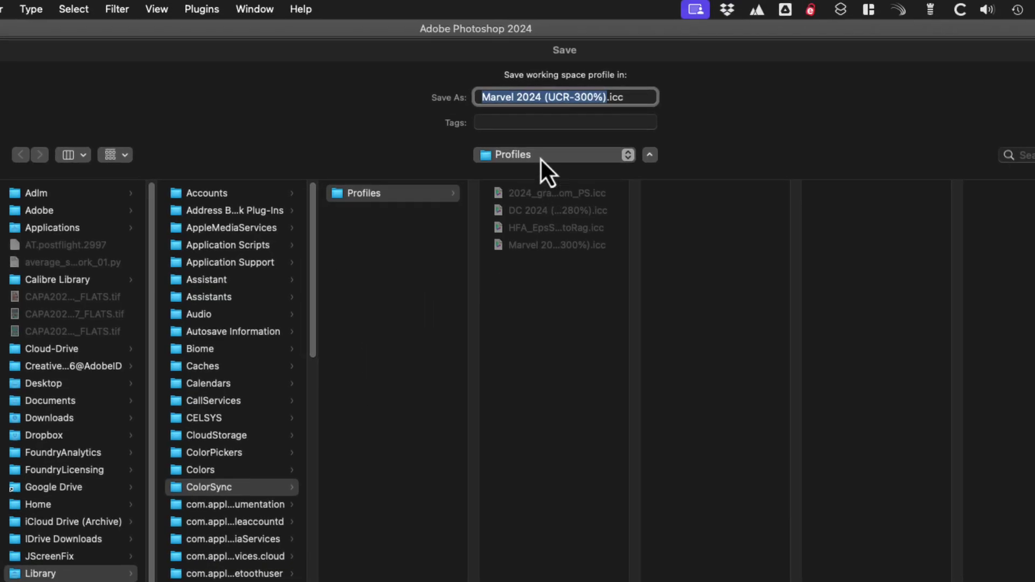
left_click(540, 157)
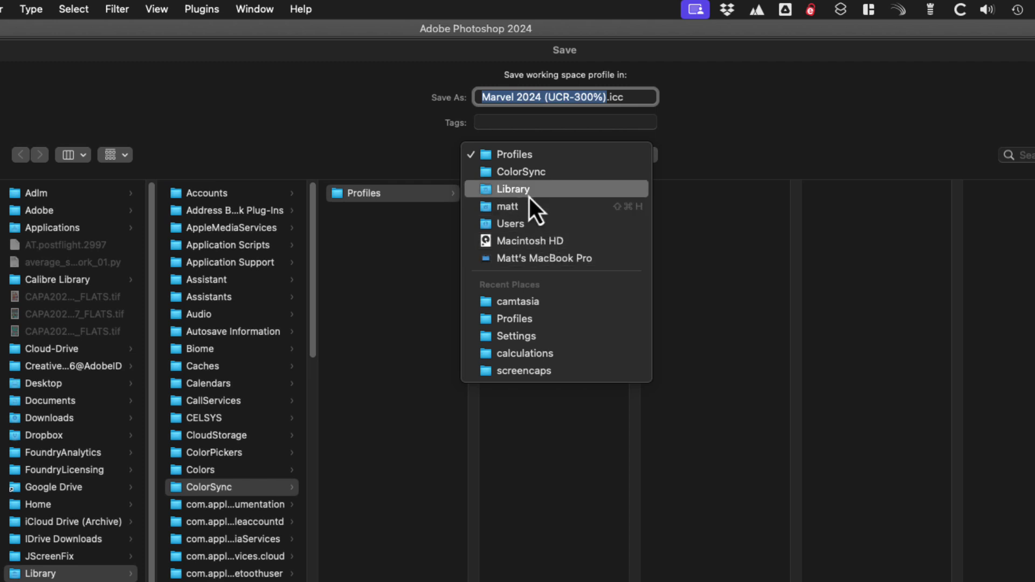
left_click(772, 74)
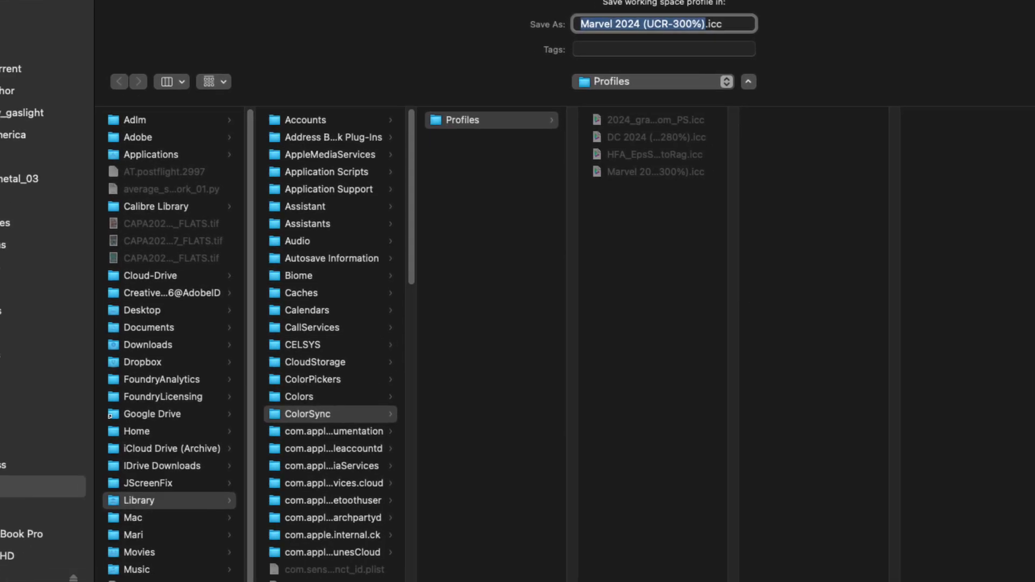
key("Return")
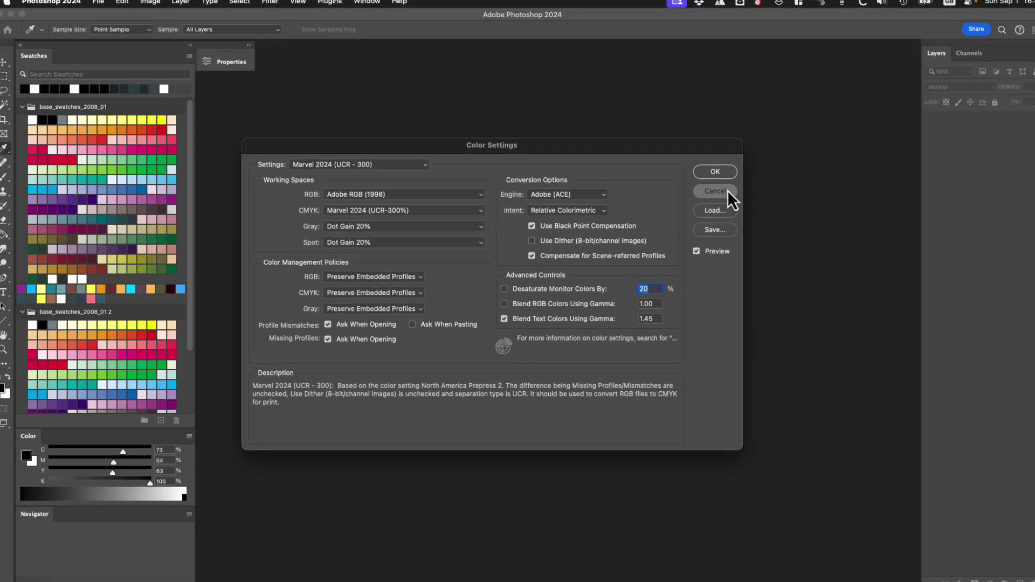
Leave Photoshop's color settings and, in Clip Studio Paint, preview the page with the CMYK Marvel 2024 (UCR-300%) profile without keeping it.
left_click(731, 190)
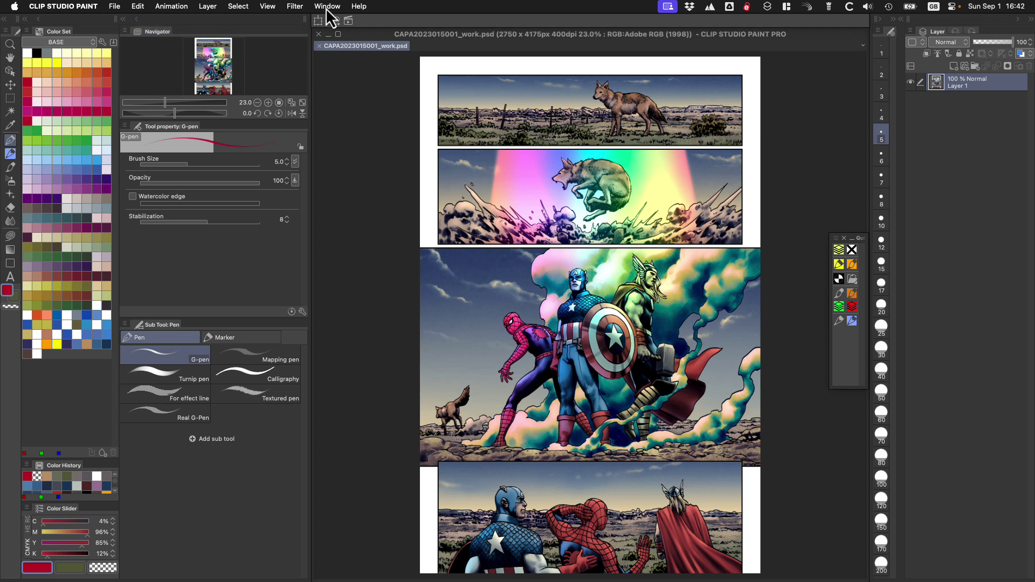
left_click(268, 7)
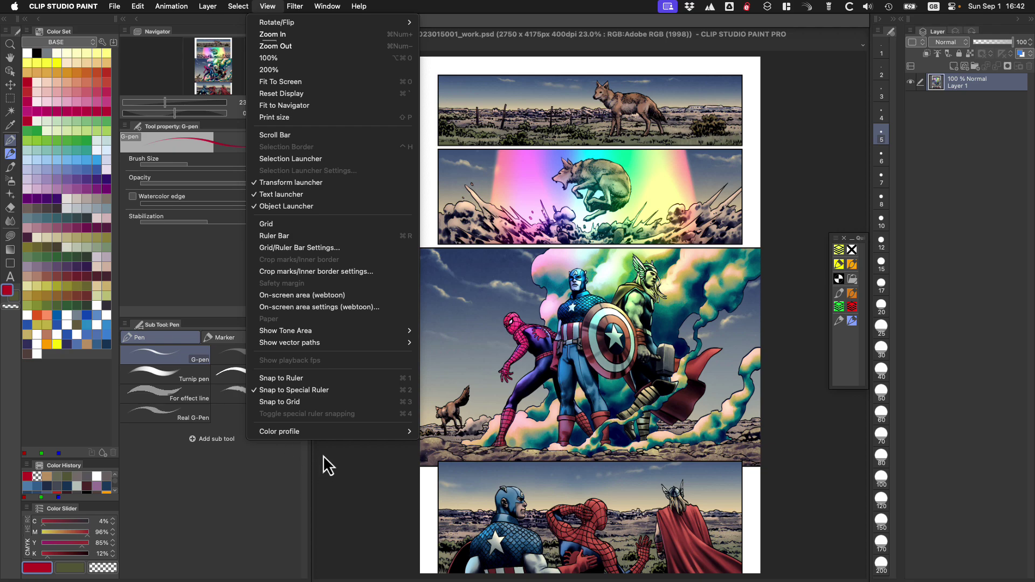
mouse_move(330, 431)
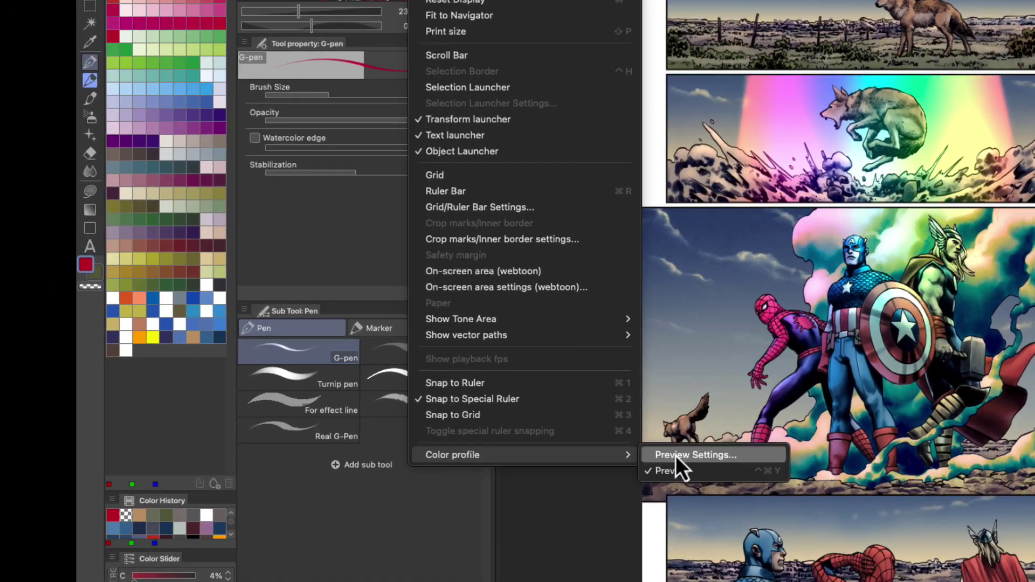
left_click(459, 431)
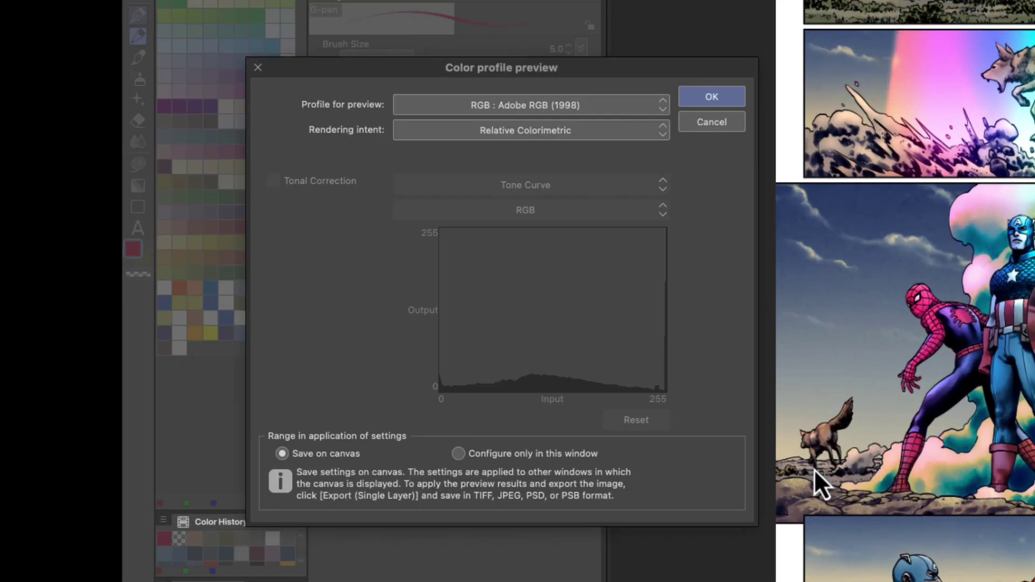
left_click(554, 101)
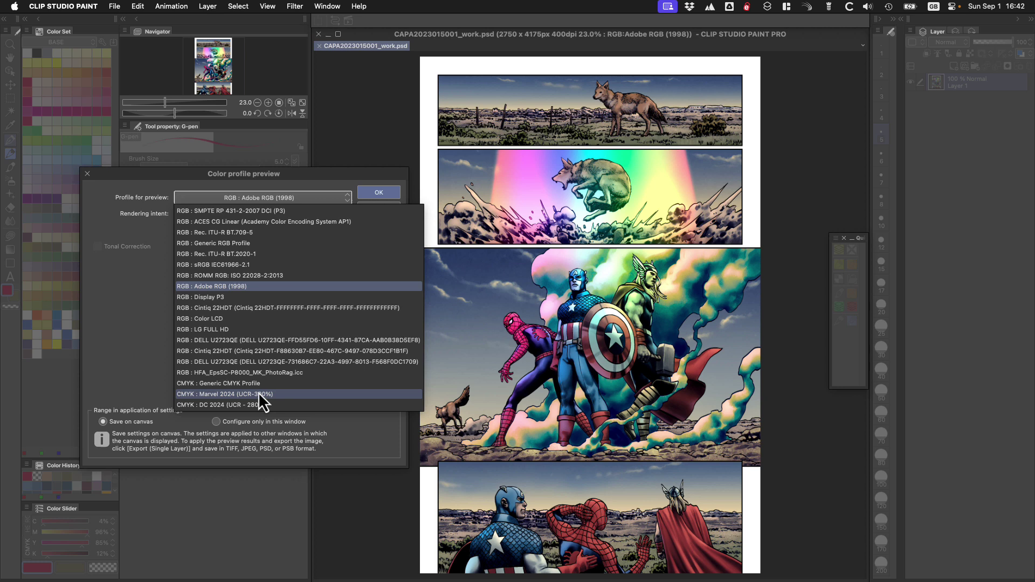
left_click(373, 401)
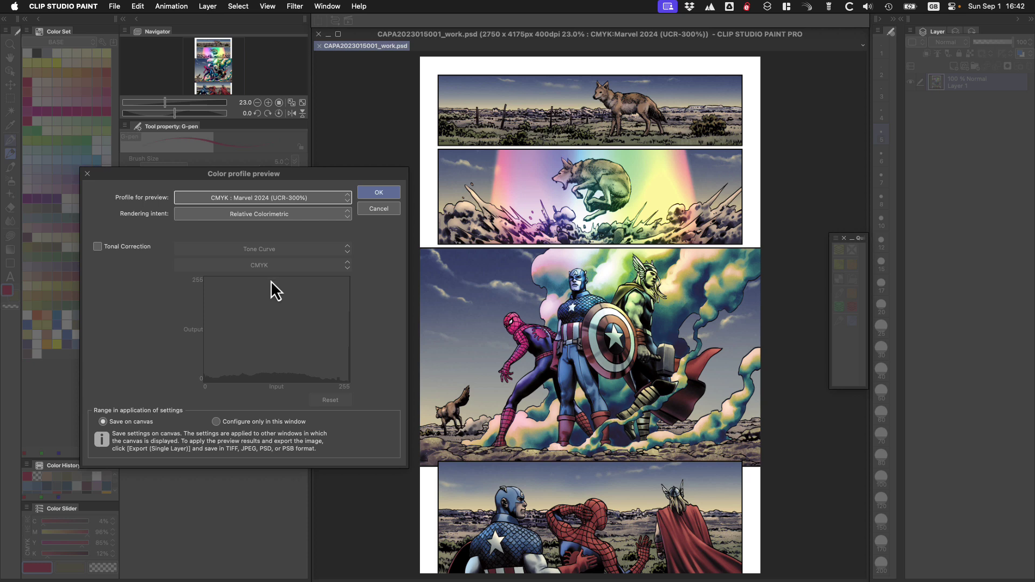
left_click(385, 204)
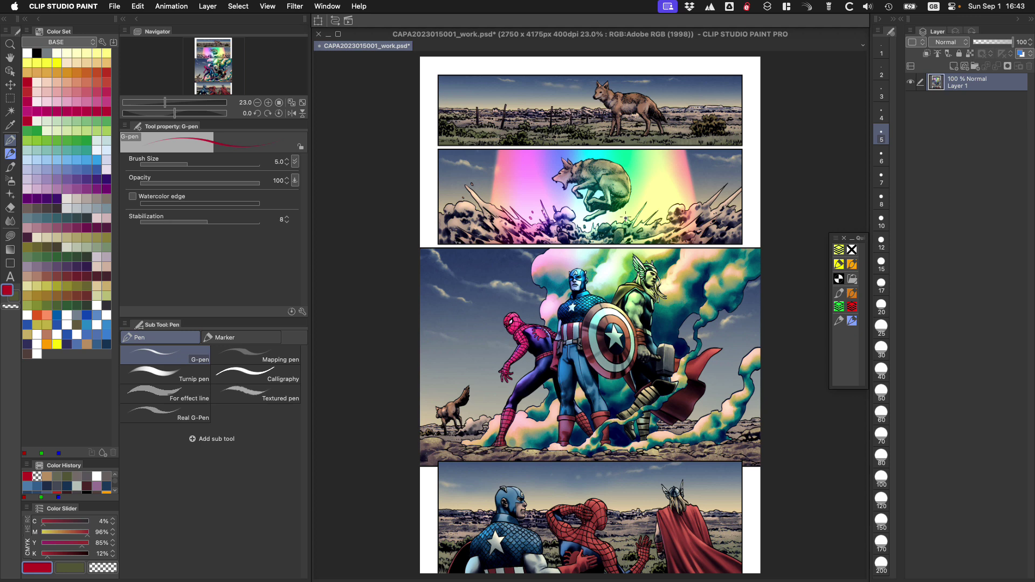
left_click(107, 8)
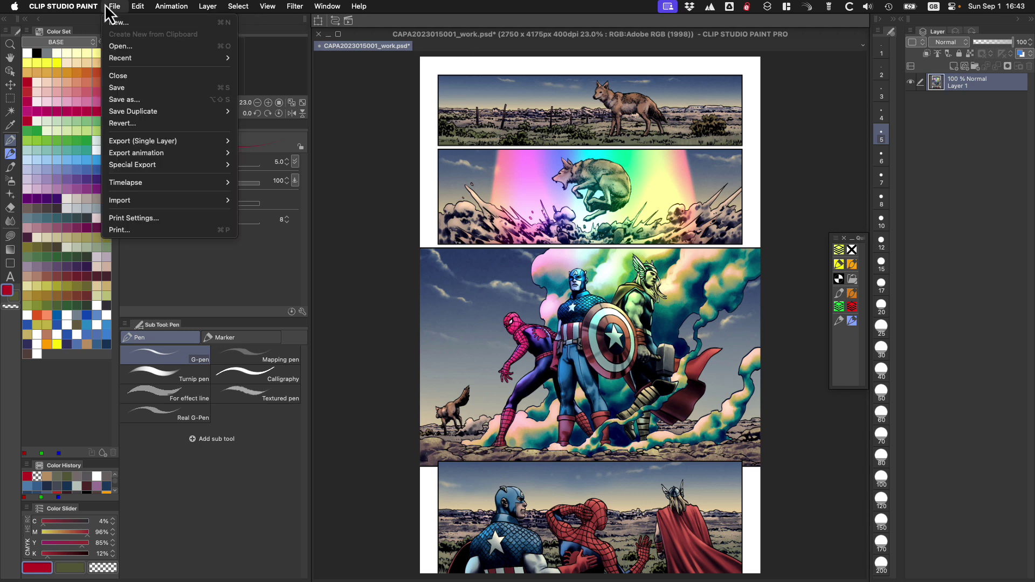
left_click(113, 6)
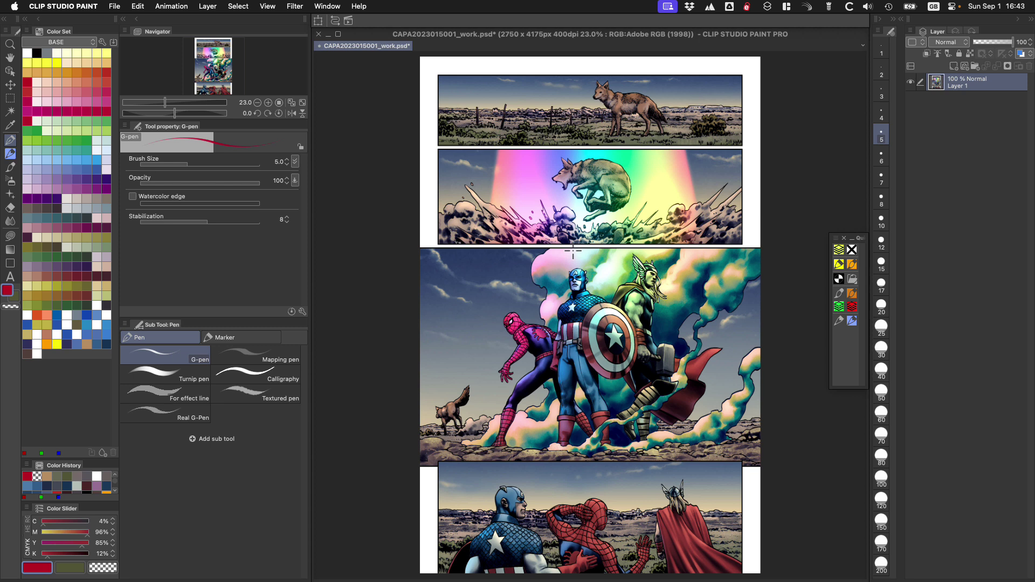
key("super+shift+s")
key("Escape")
Switch to Affinity Photo 2 and set up a document conversion to CMYK/8 with the Marvel 2024 (UCR-300%) profile.
key("super+Tab")
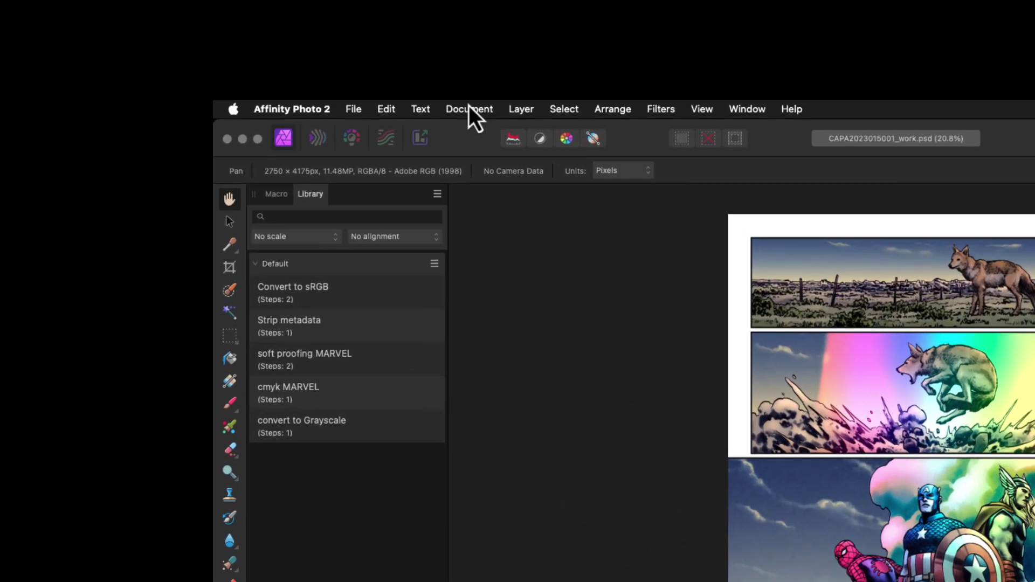
left_click(180, 5)
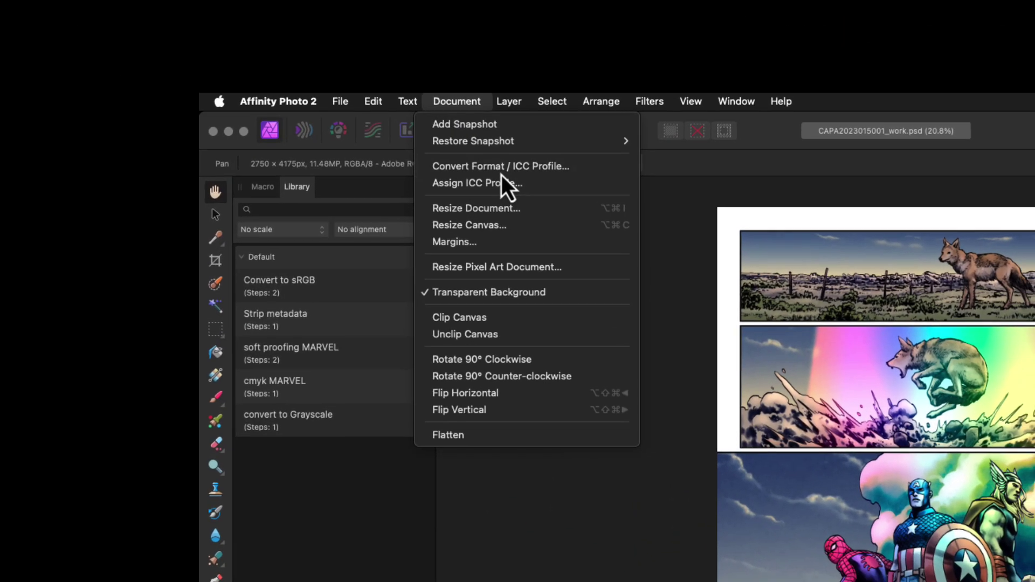
left_click(511, 175)
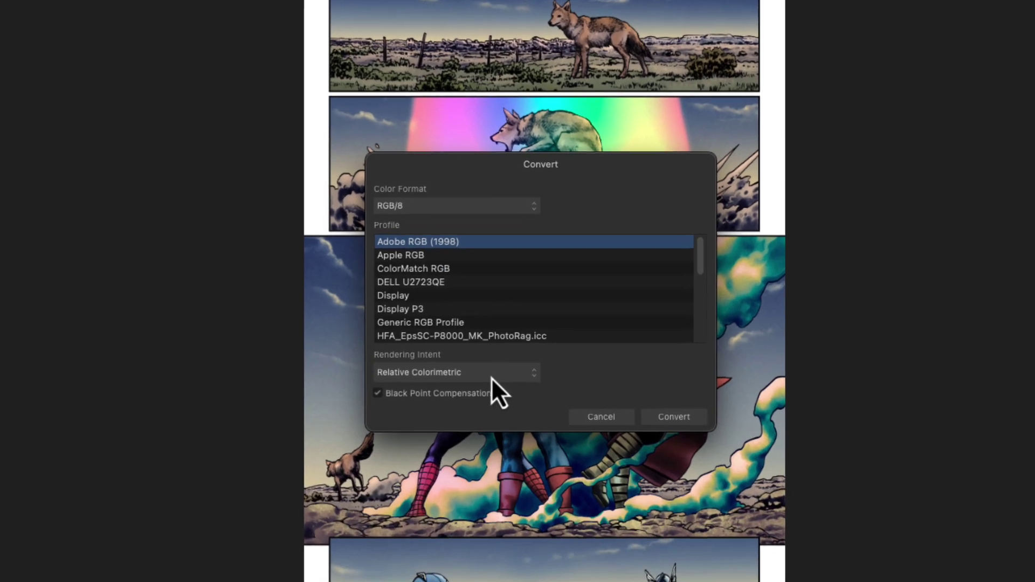
left_click(441, 205)
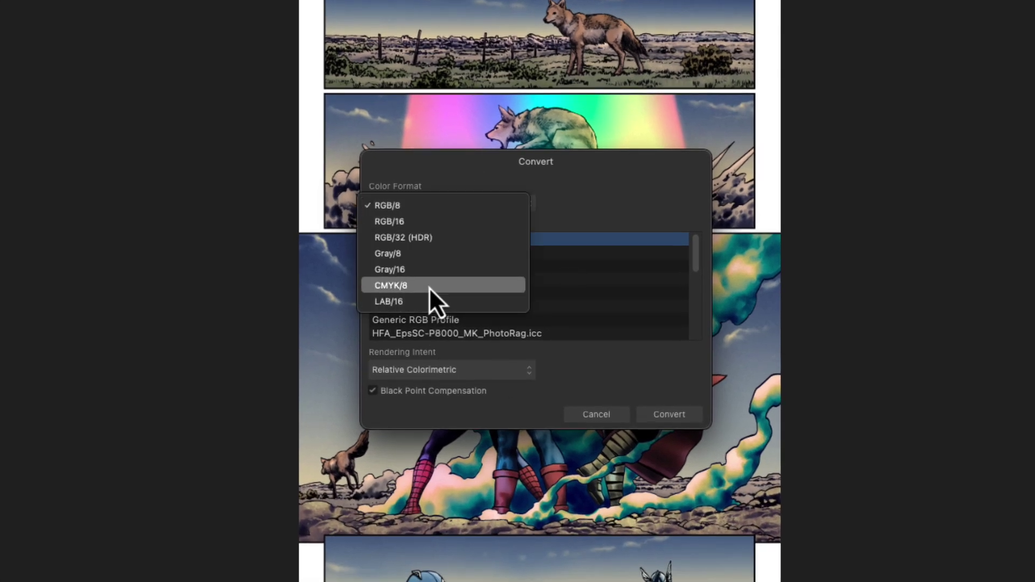
left_click(429, 286)
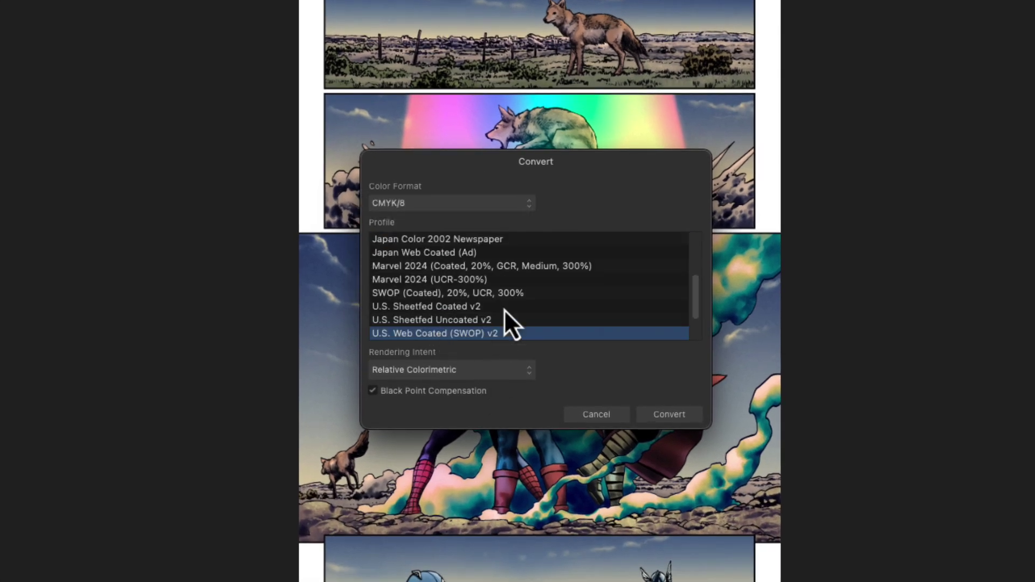
scroll(504, 311, "down", 3)
scroll(504, 310, "up", 3)
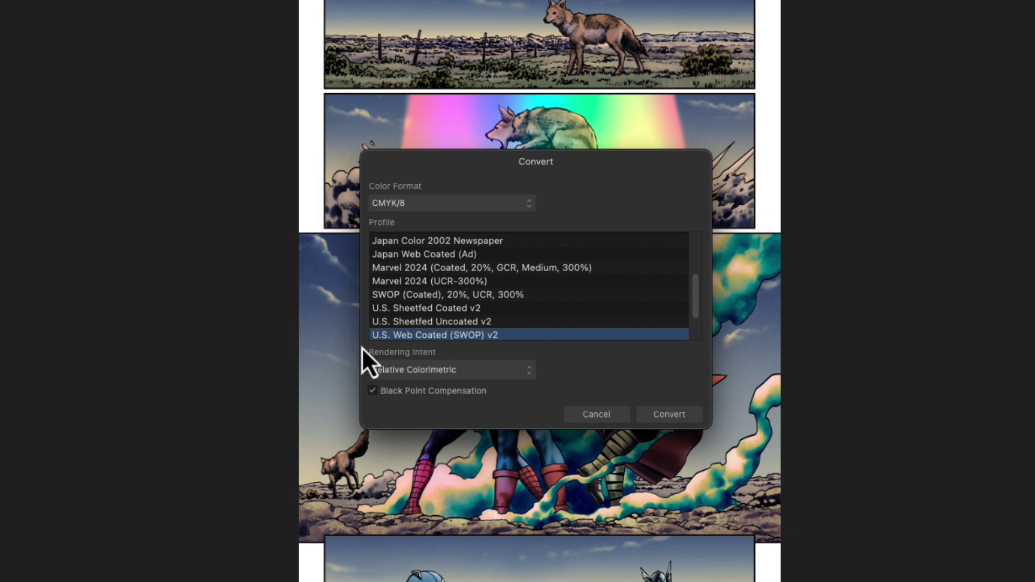
left_click(411, 282)
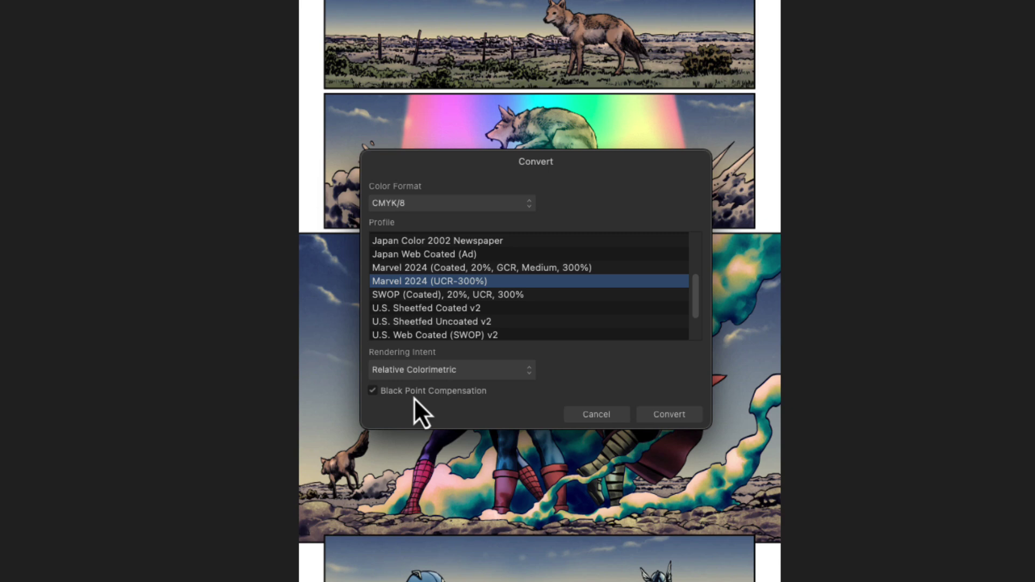
Check the rendering intent and black point compensation in Photoshop's color settings, and cancel the profile conversion in Affinity Photo 2.
key("super+Tab")
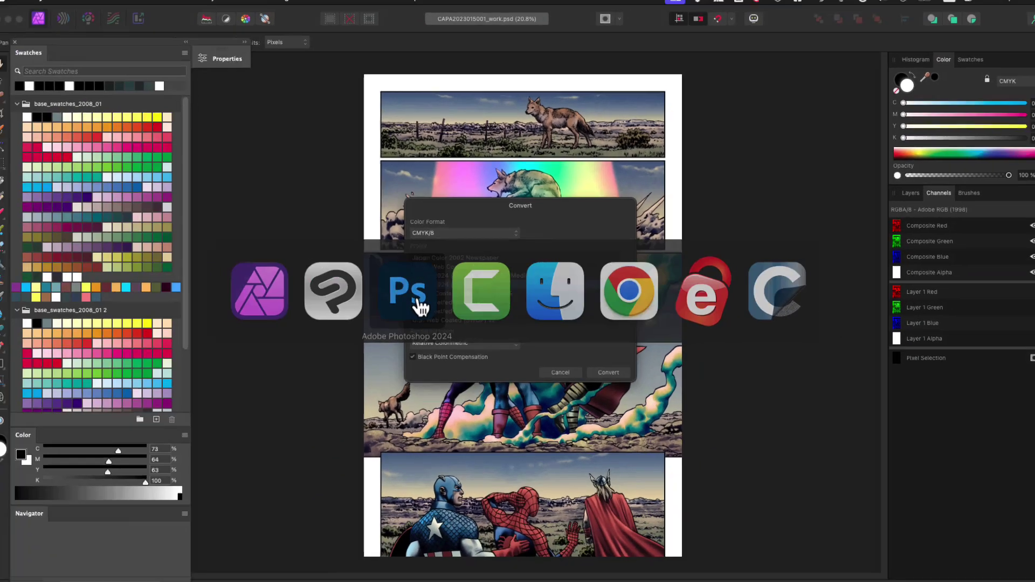
left_click(419, 307)
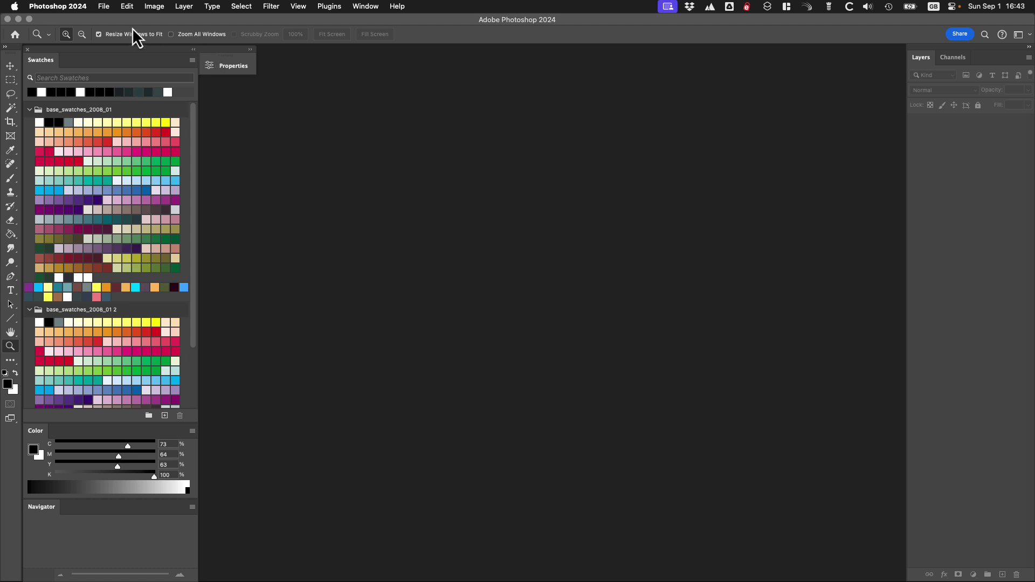
key("shift+super+k")
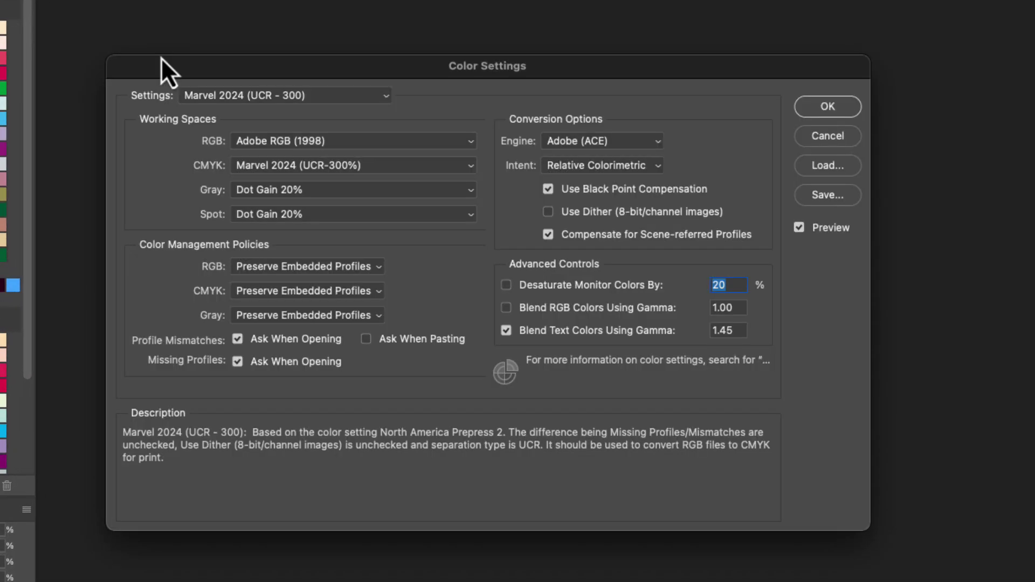
left_click(624, 164)
left_click(624, 164)
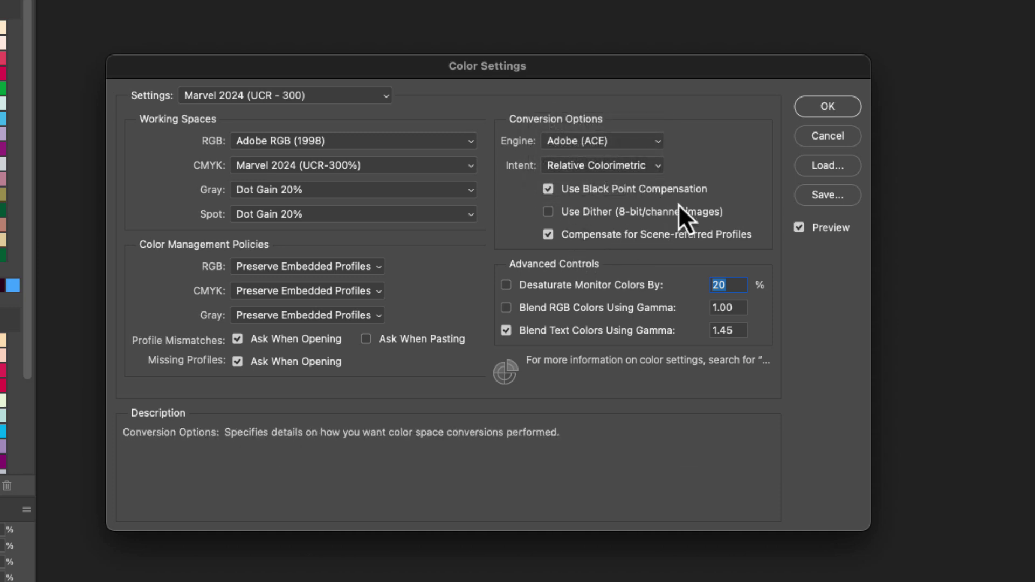
key("super+Tab")
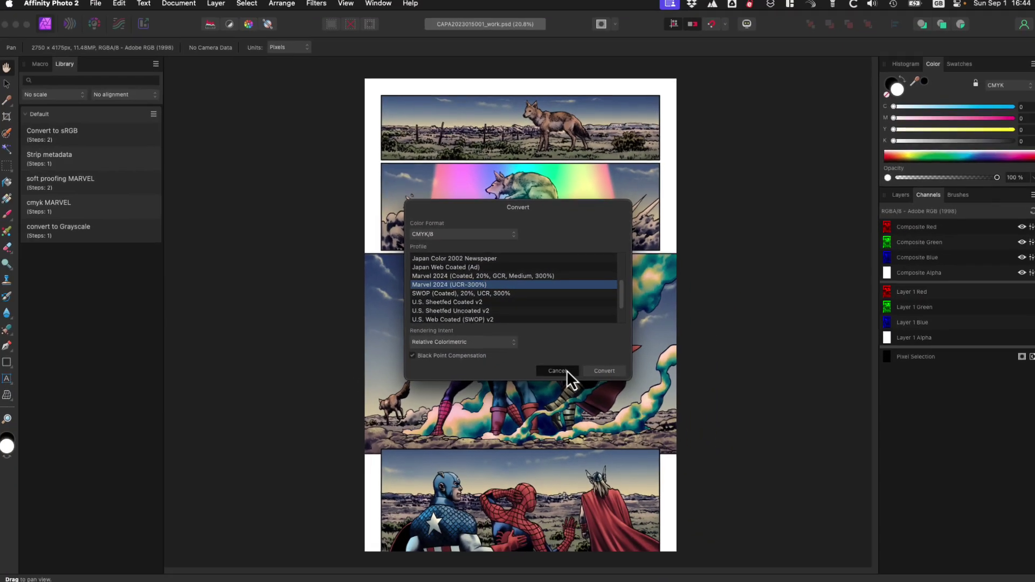
left_click(595, 413)
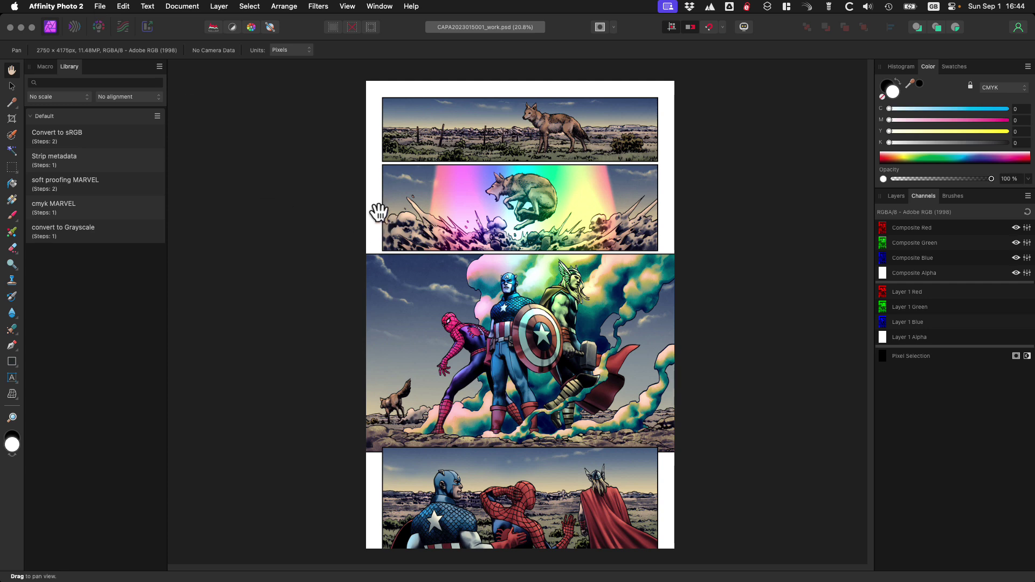
Open the export settings for the page as TIFF and choose the TIFF CMYK preset.
left_click(100, 7)
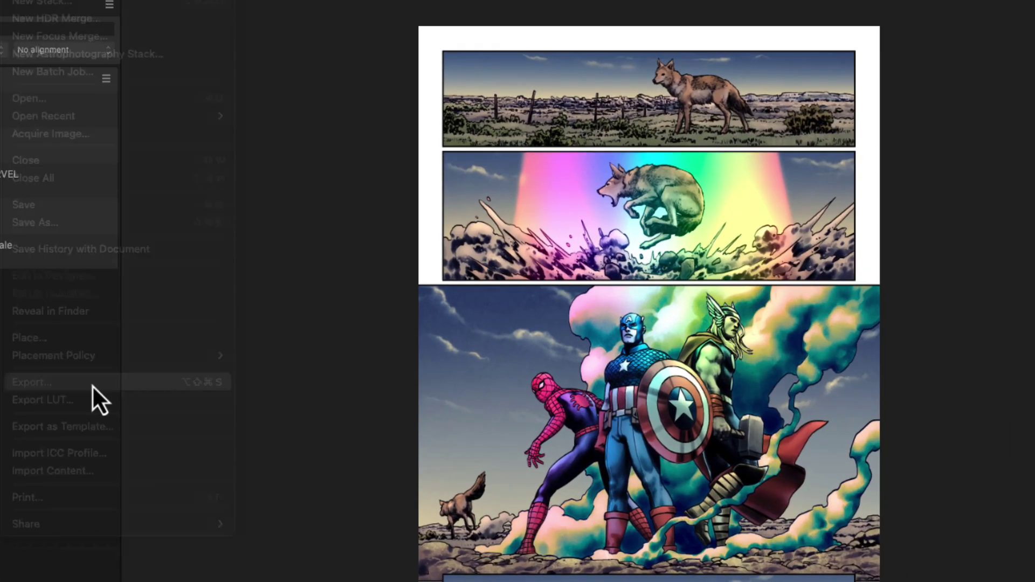
left_click(506, 303)
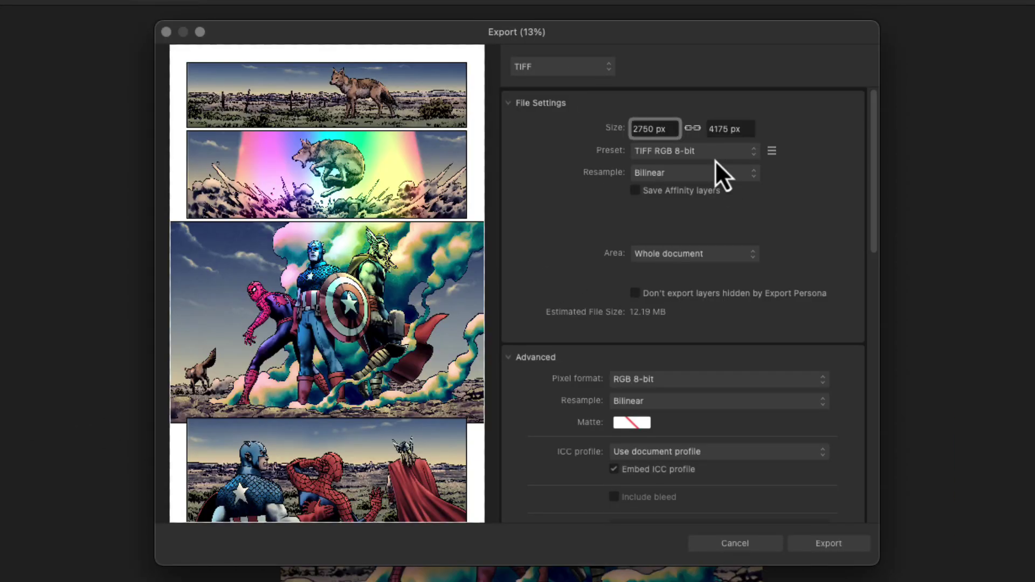
left_click(709, 153)
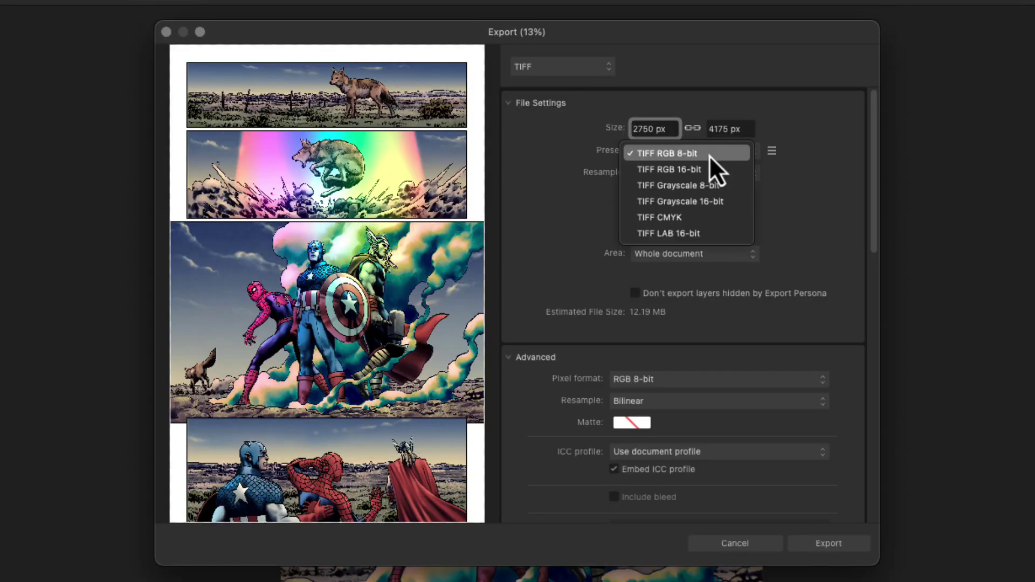
left_click(703, 218)
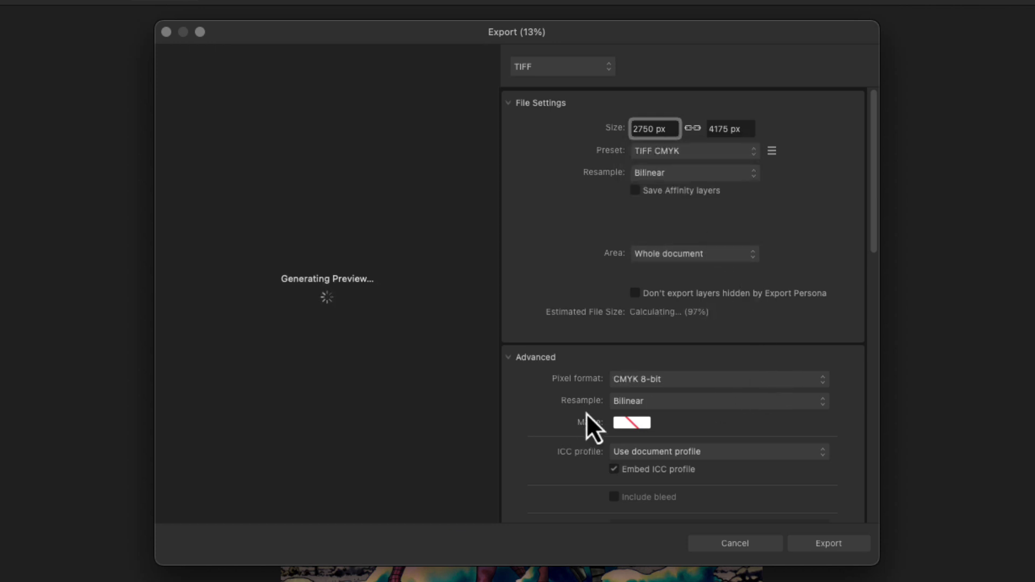
Set the ICC profile of the TIFF export to Marvel 2024 (UCR-300%).
scroll(756, 352, "down", 1)
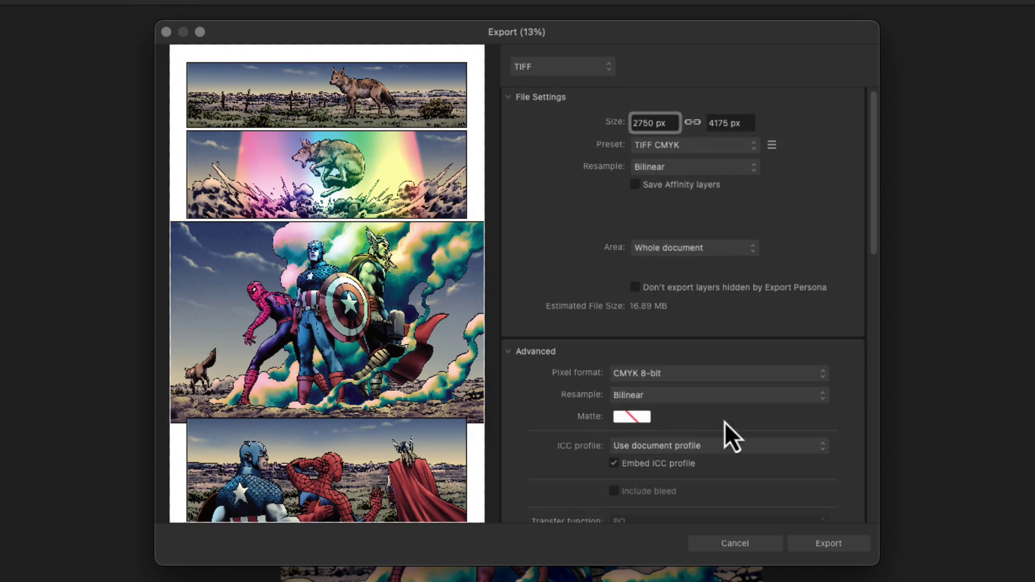
scroll(700, 442, "down", 1)
left_click(698, 438)
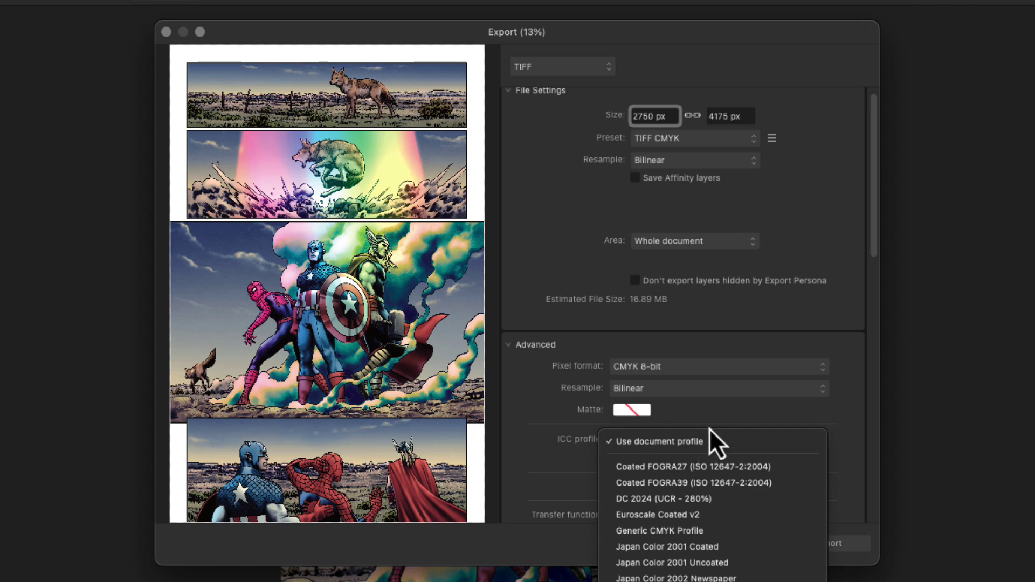
left_click(709, 438)
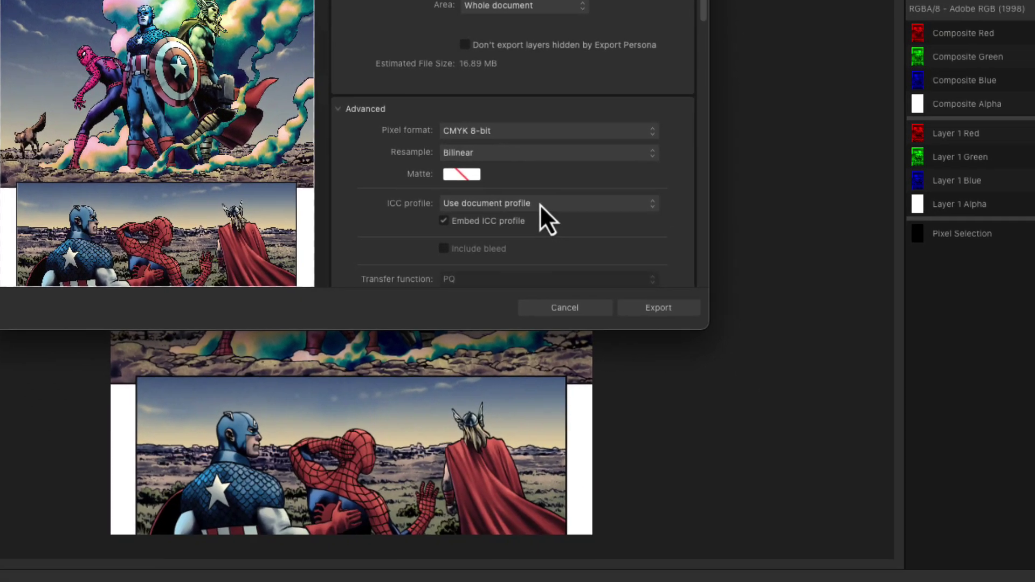
left_click(653, 364)
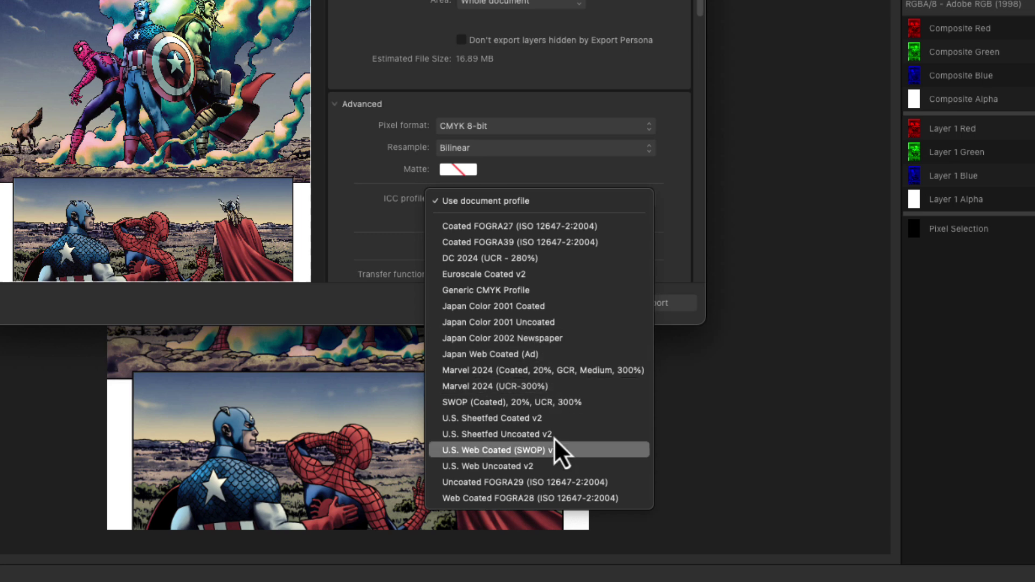
left_click(564, 389)
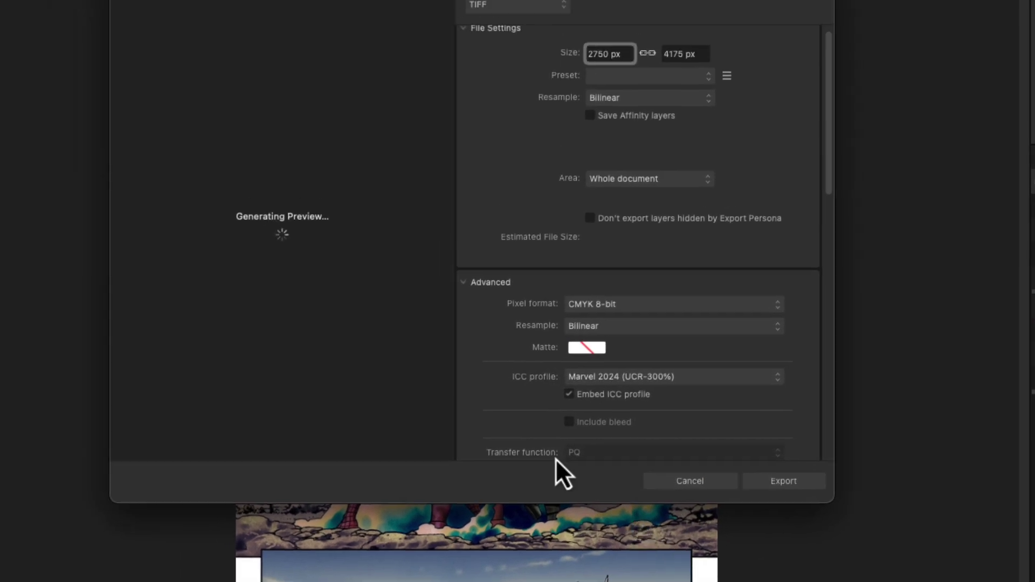
Set the compression of the TIFF export to LZW.
scroll(725, 479, "down", 4)
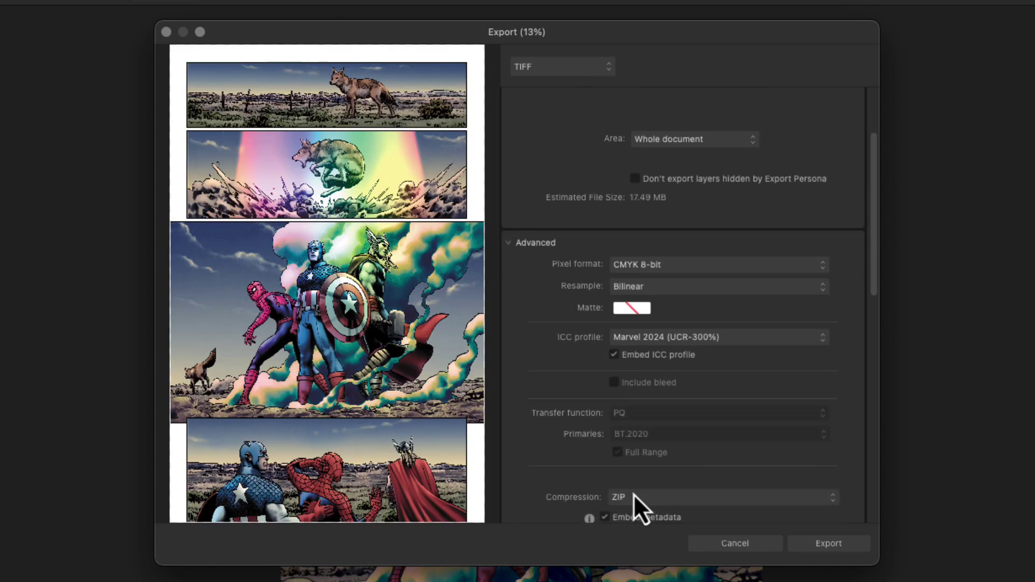
left_click(632, 494)
left_click(645, 474)
scroll(722, 412, "down", 2)
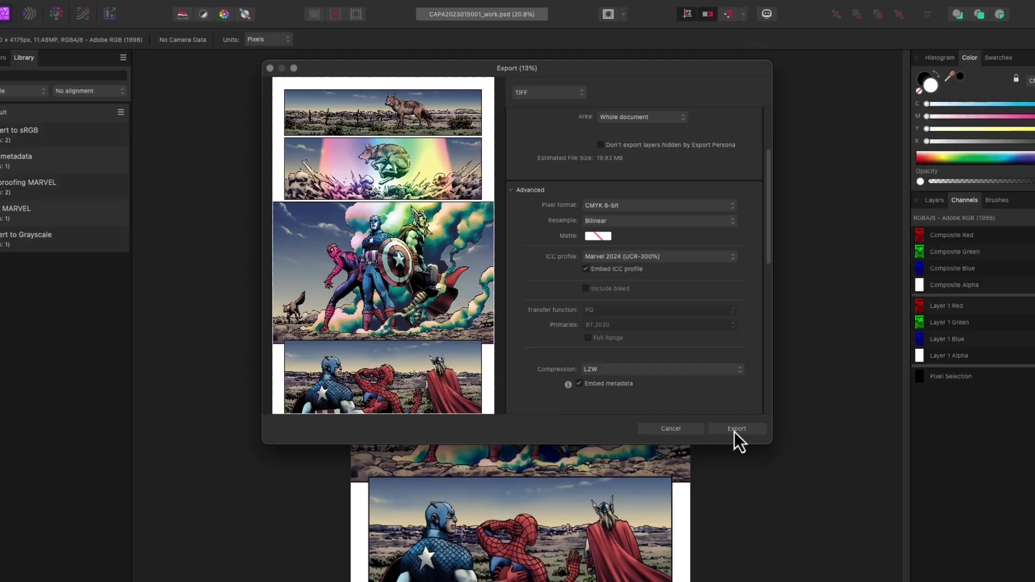
Proceed to saving the TIFF export, inspect the full file names in the AFF folder, and cancel the save.
left_click(820, 534)
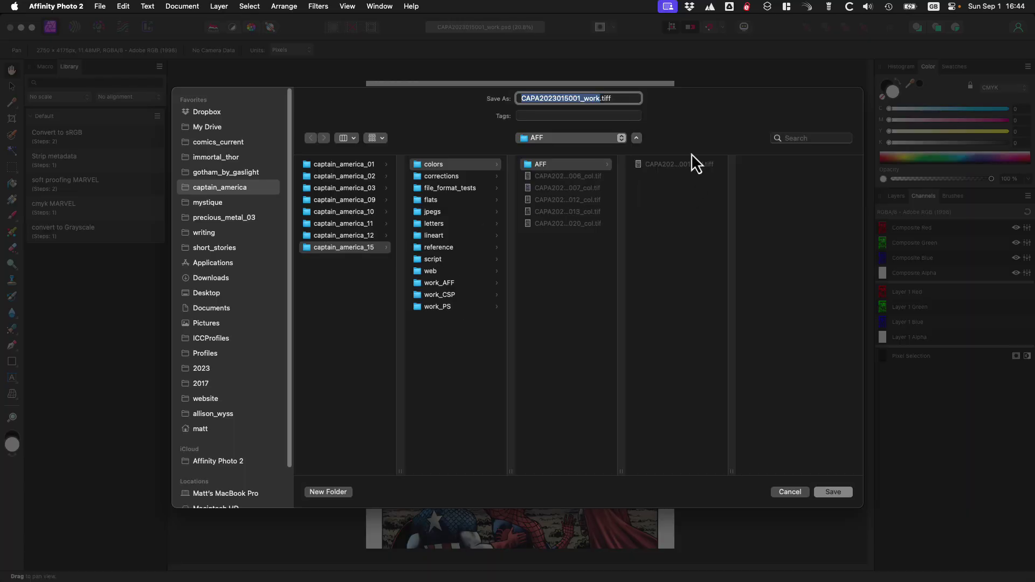
left_click_drag(728, 469, 820, 465)
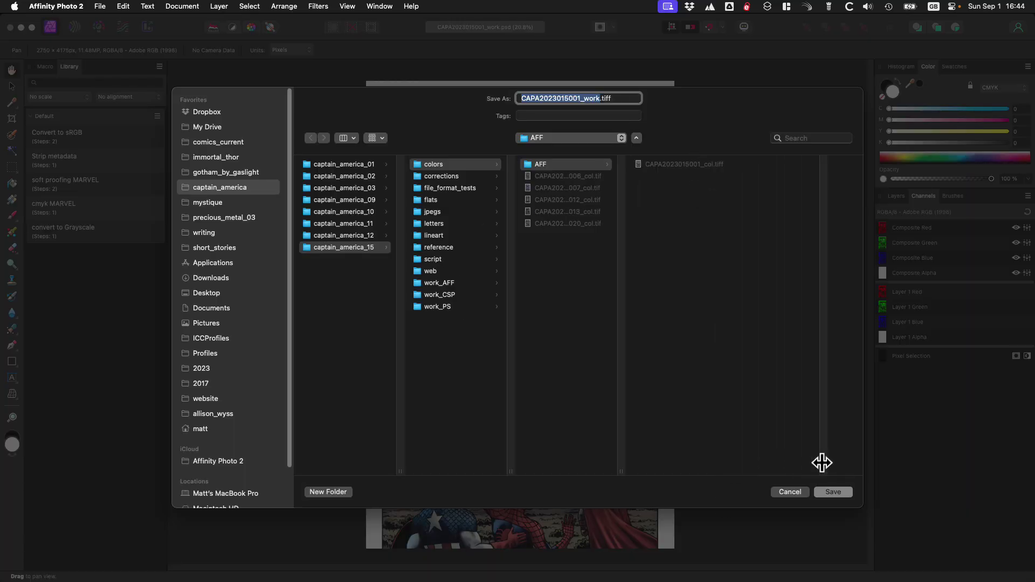
left_click(788, 492)
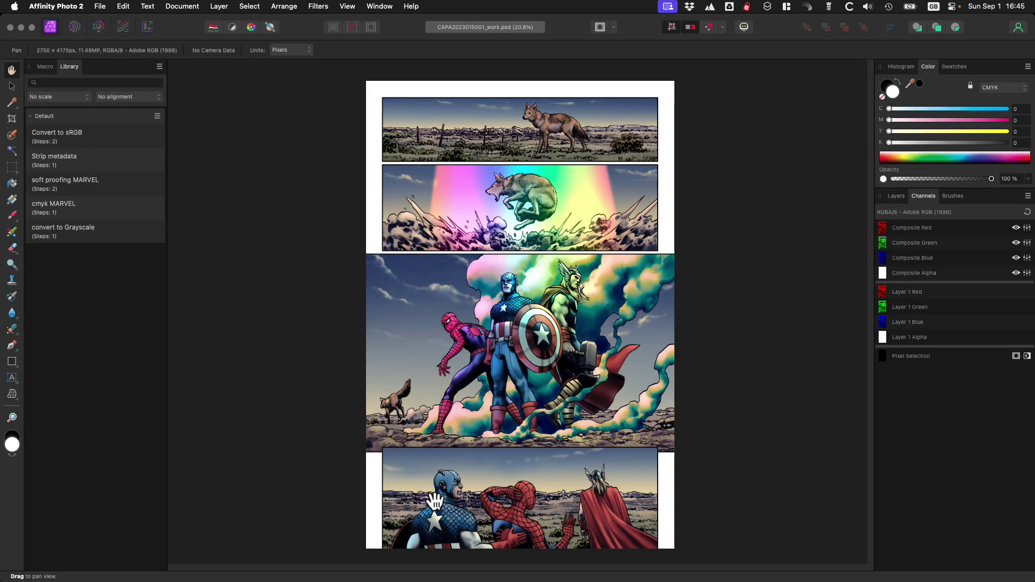
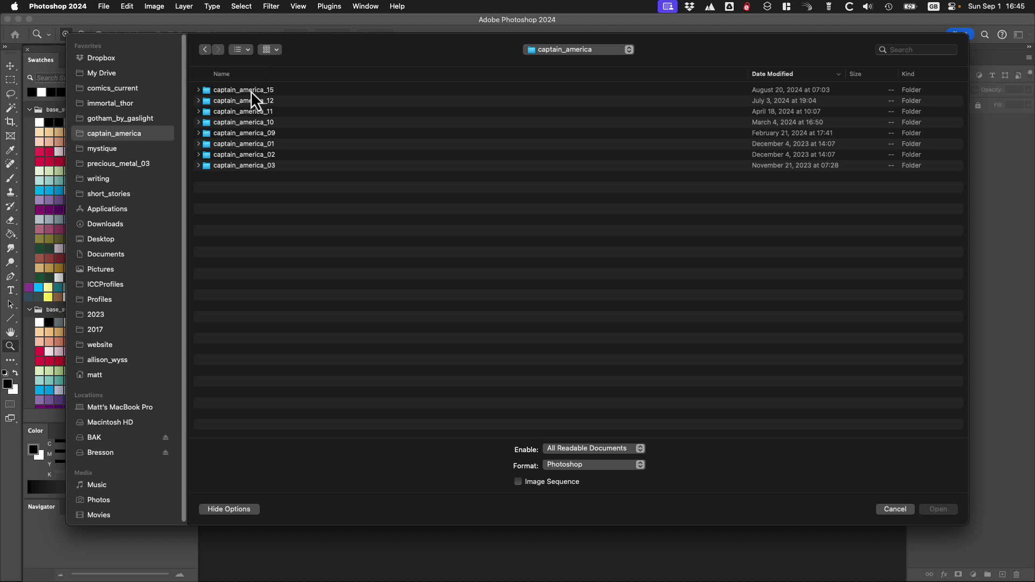
double_click(251, 91)
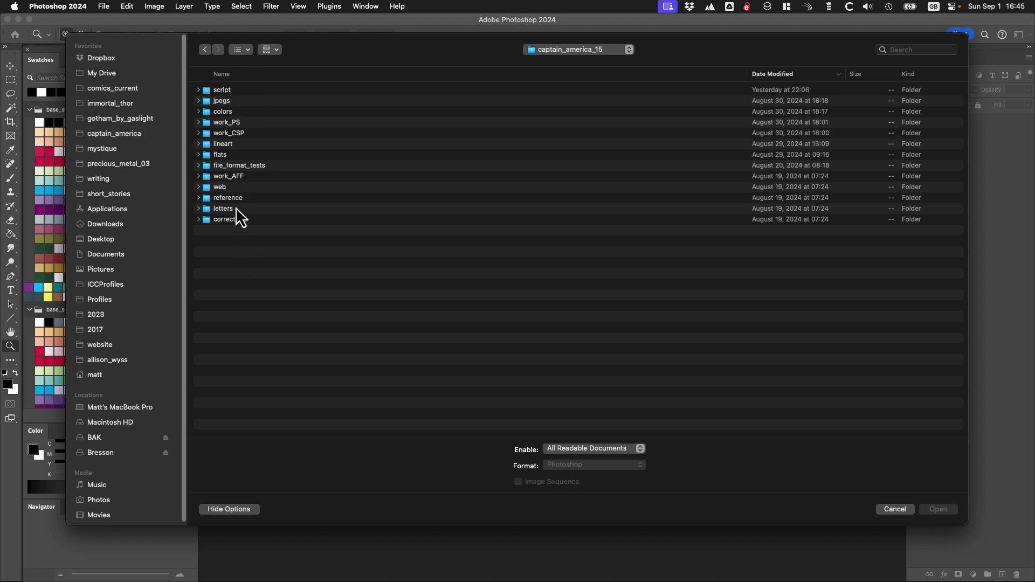
double_click(225, 122)
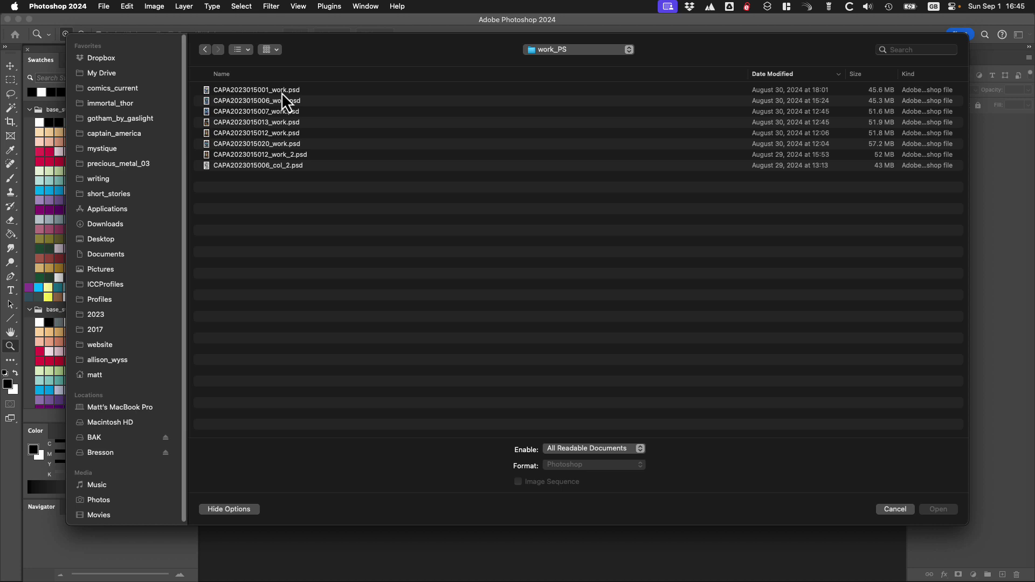
double_click(282, 91)
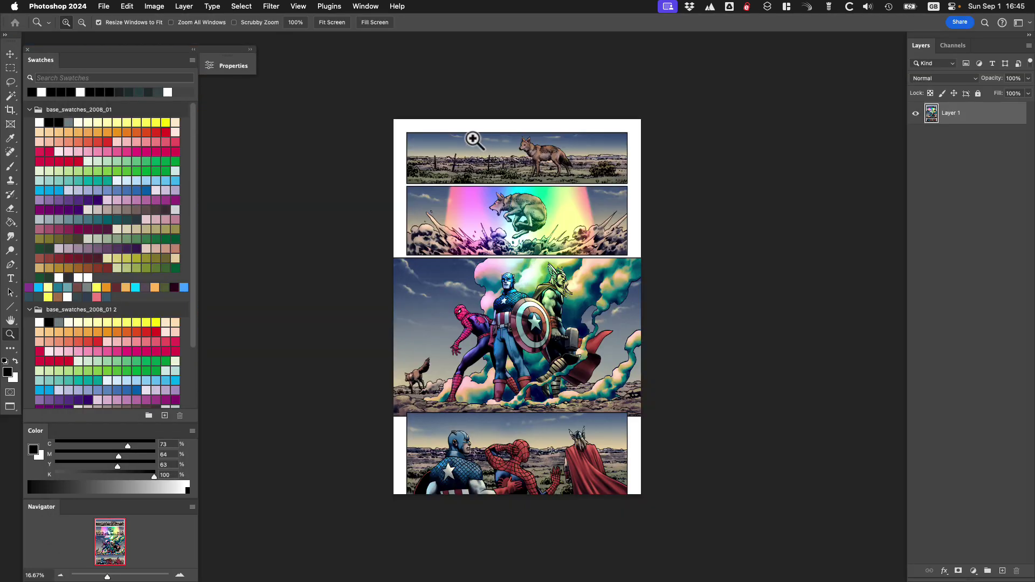
Flatten the page and convert it to CMYK, checking the CMYK working space in the color settings without changing it.
key("super+shift+e")
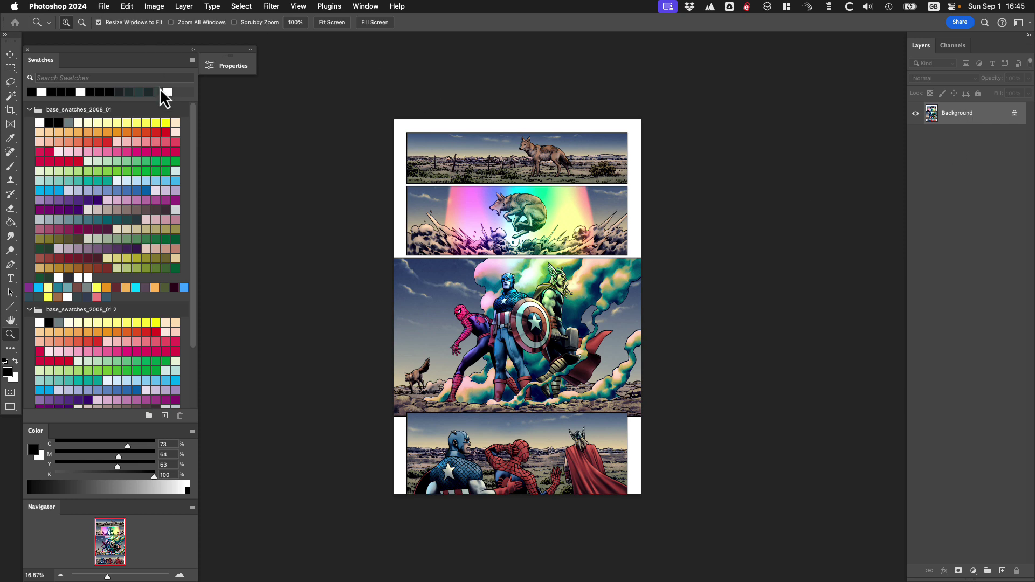
key("super+shift+k")
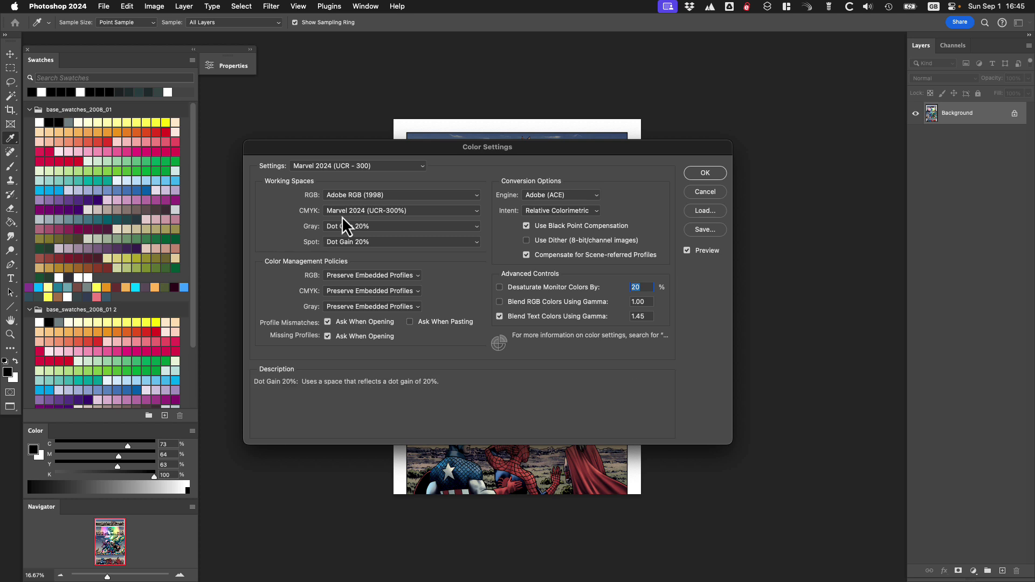
left_click(707, 196)
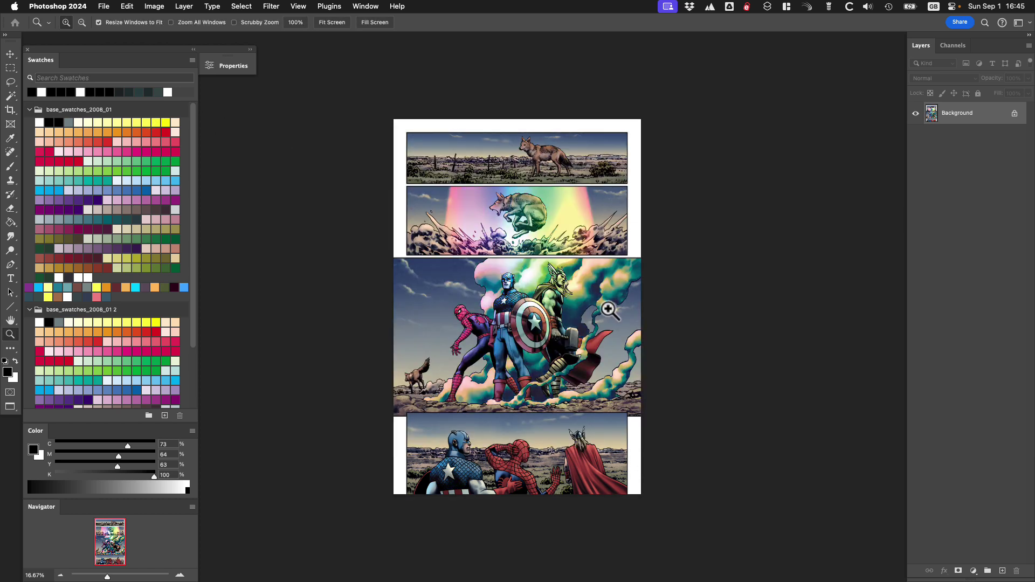
View the converted page full screen, return it to a floating window, and move that window up beside the swatches.
left_click(545, 349)
key("f")
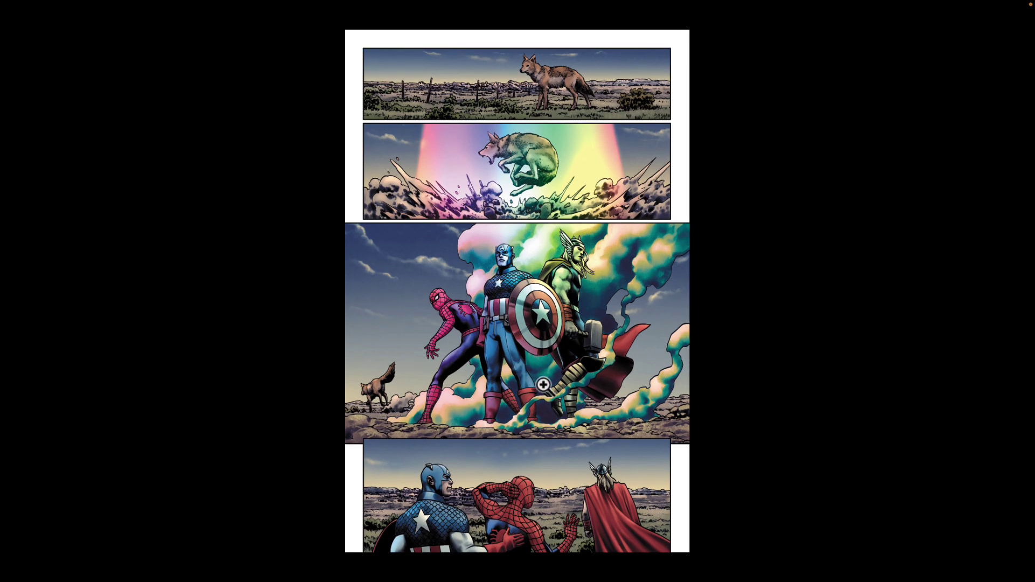
key("f")
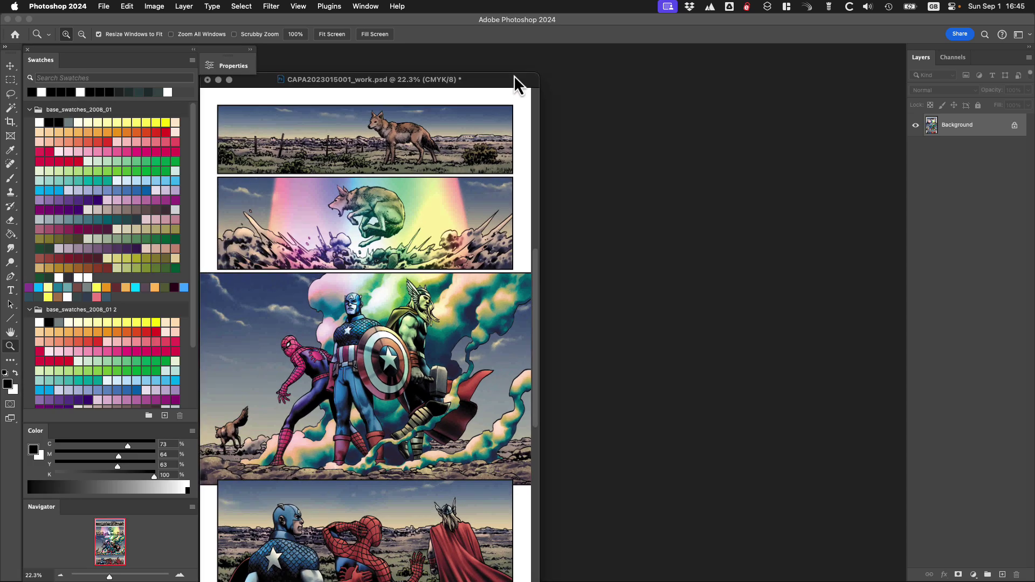
mouse_move(513, 76)
left_mouse_down()
mouse_move(535, 57)
mouse_move(514, 56)
left_mouse_up()
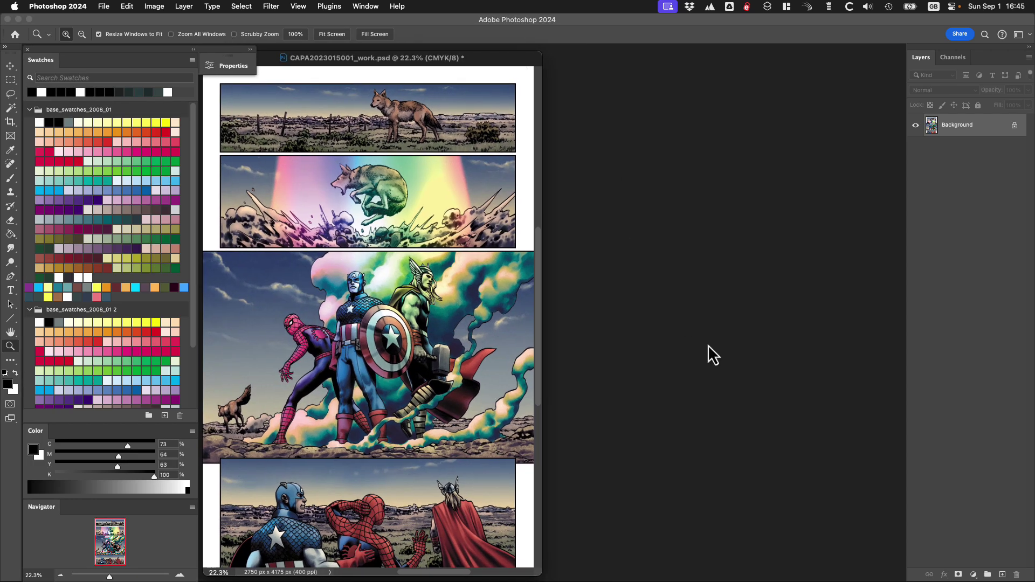
key("super+o")
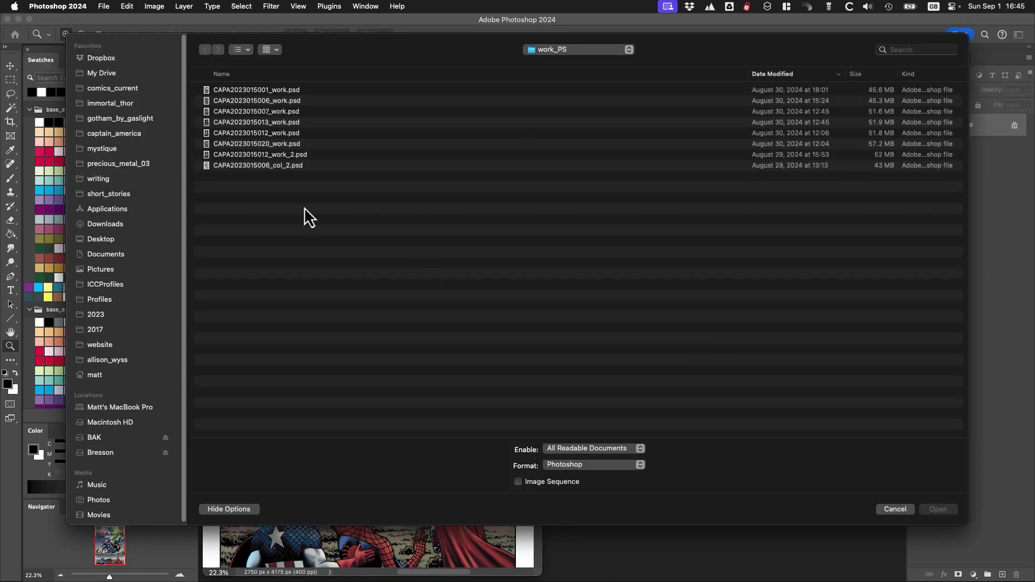
left_click(561, 53)
left_click(568, 64)
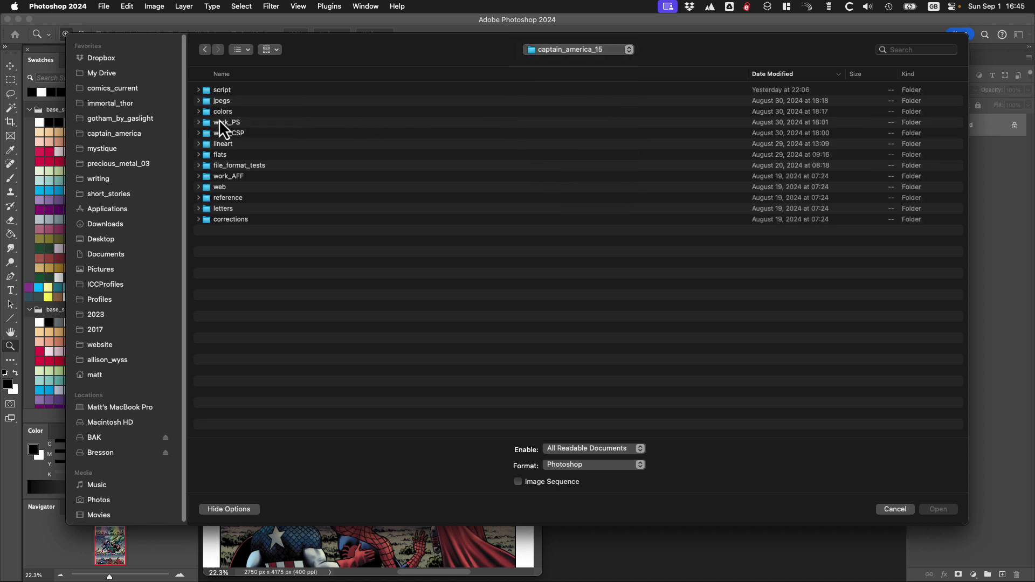
double_click(243, 108)
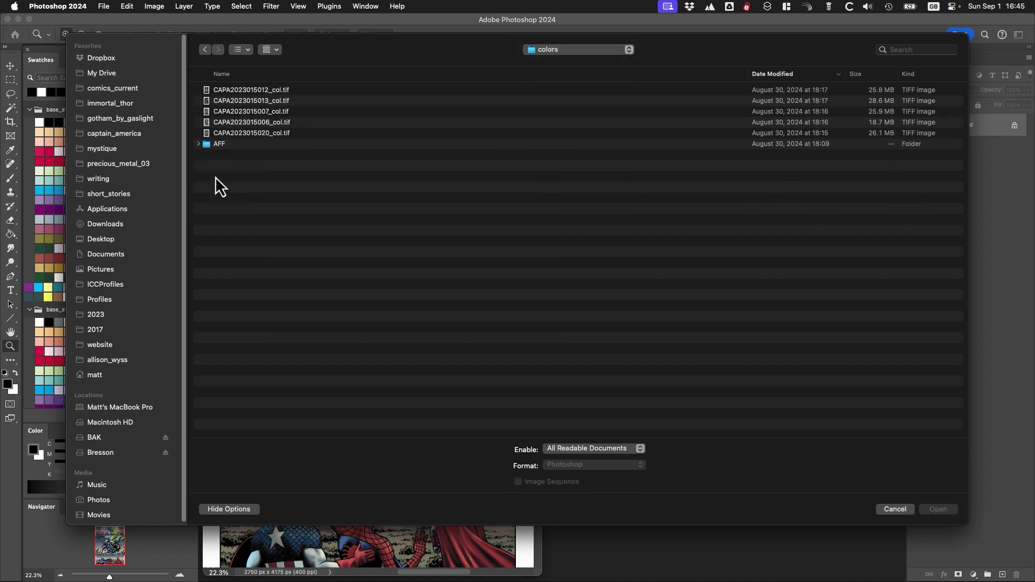
double_click(221, 145)
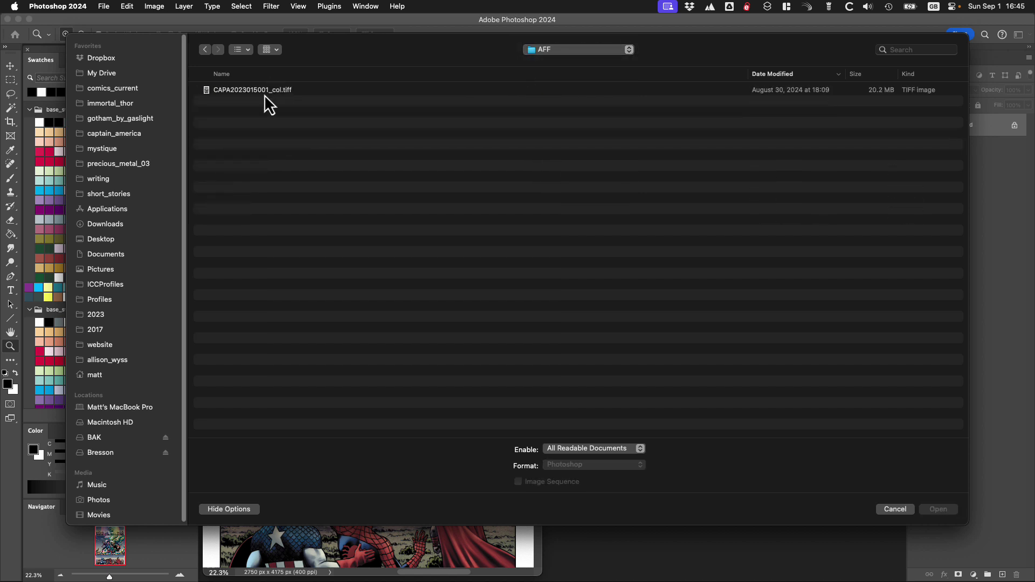
double_click(259, 90)
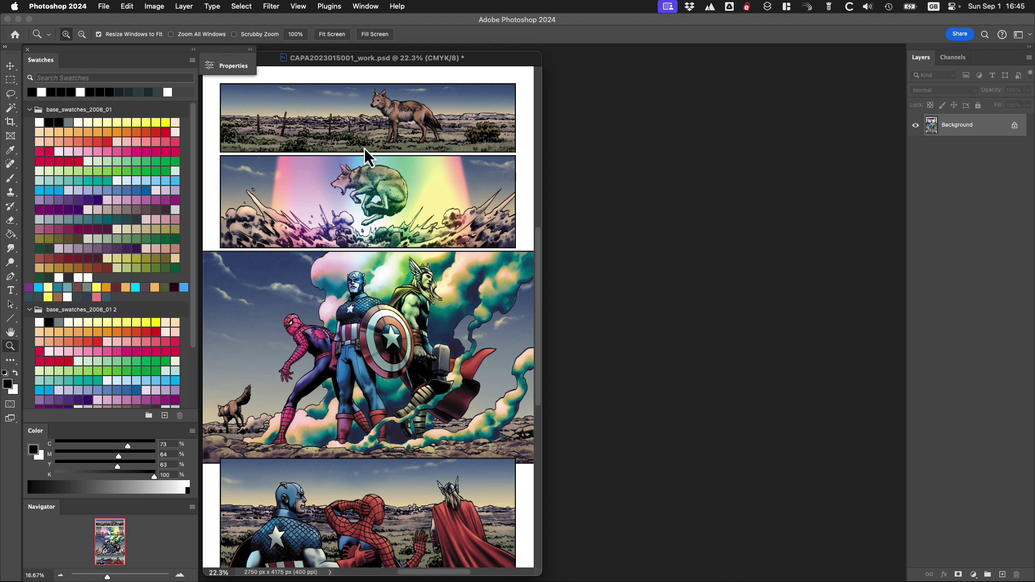
Place the TIFF window beside the converted PSD window and fit the TIFF page to the same 22.3% zoom.
key("Tab")
left_click_drag(252, 62, 837, 125)
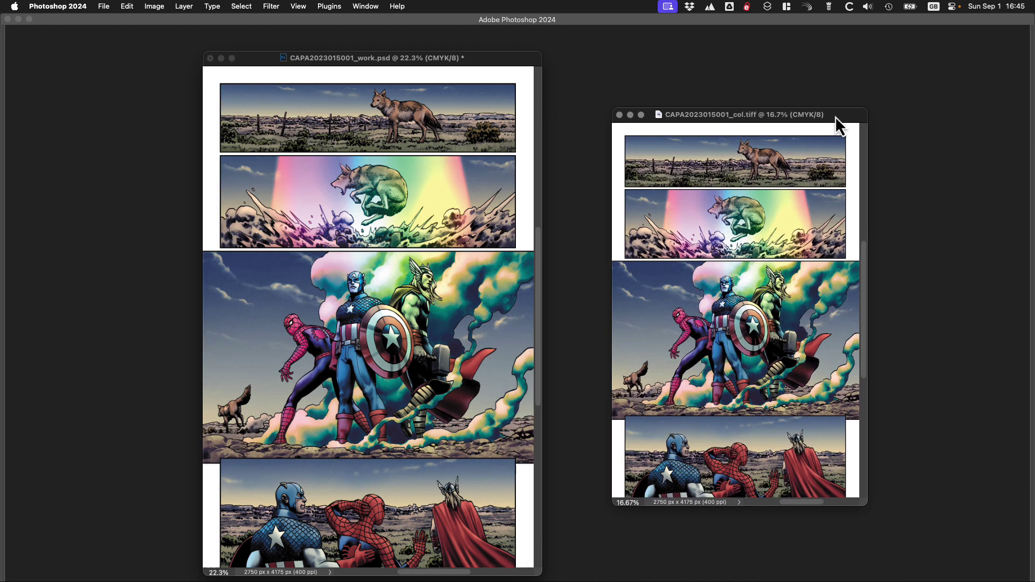
key("Tab")
key("super+0")
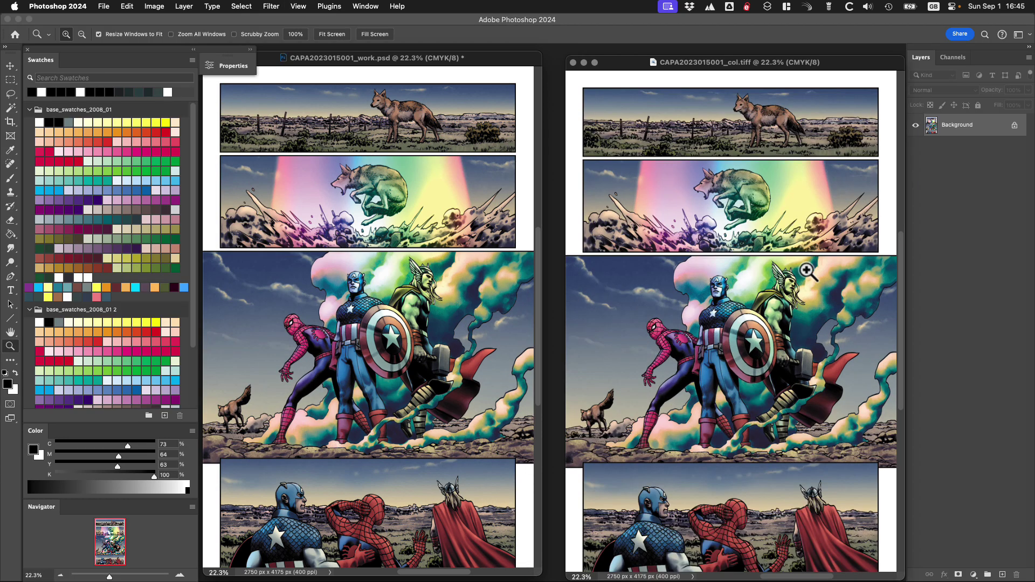
double_click(807, 64)
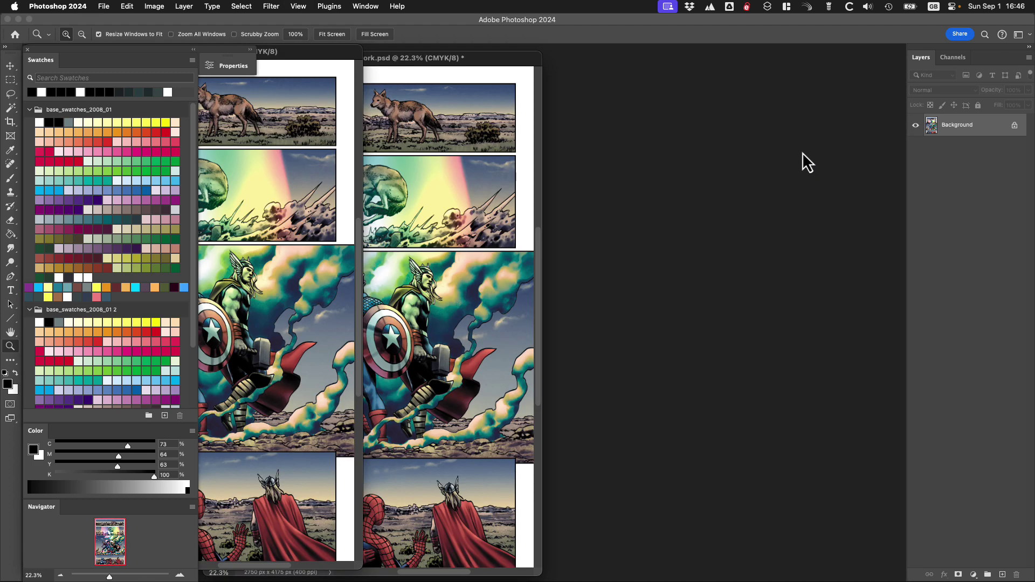
left_click_drag(321, 52, 848, 59)
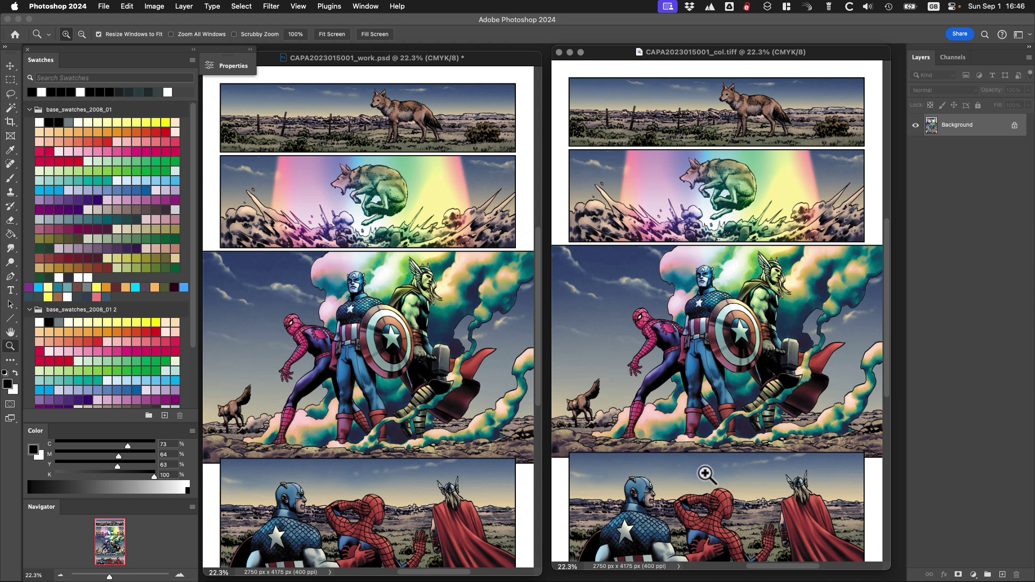
Sample matching black and sky areas in both pages with the Eyedropper and compare their CMYK and total ink values.
key("i")
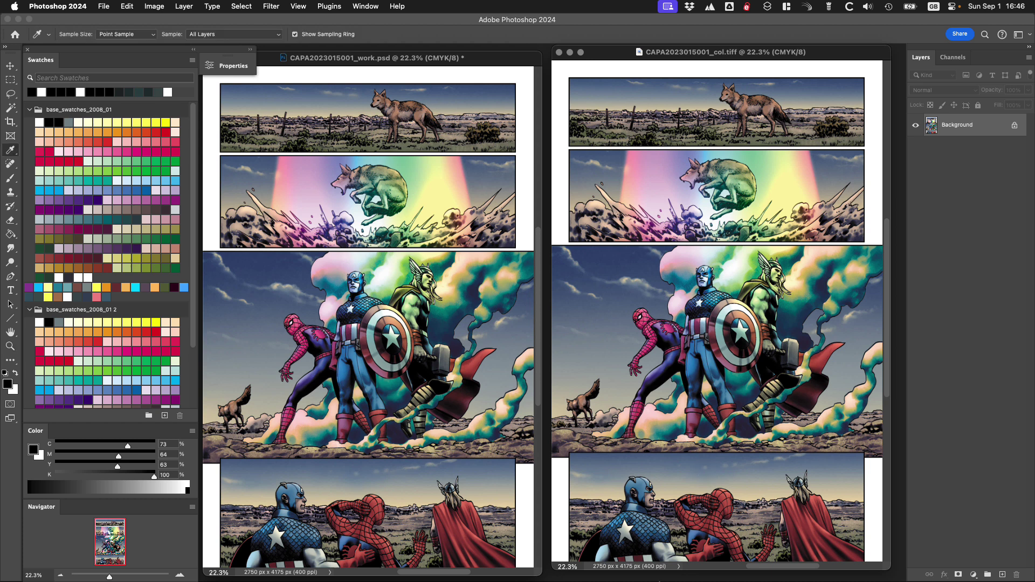
left_click(593, 545)
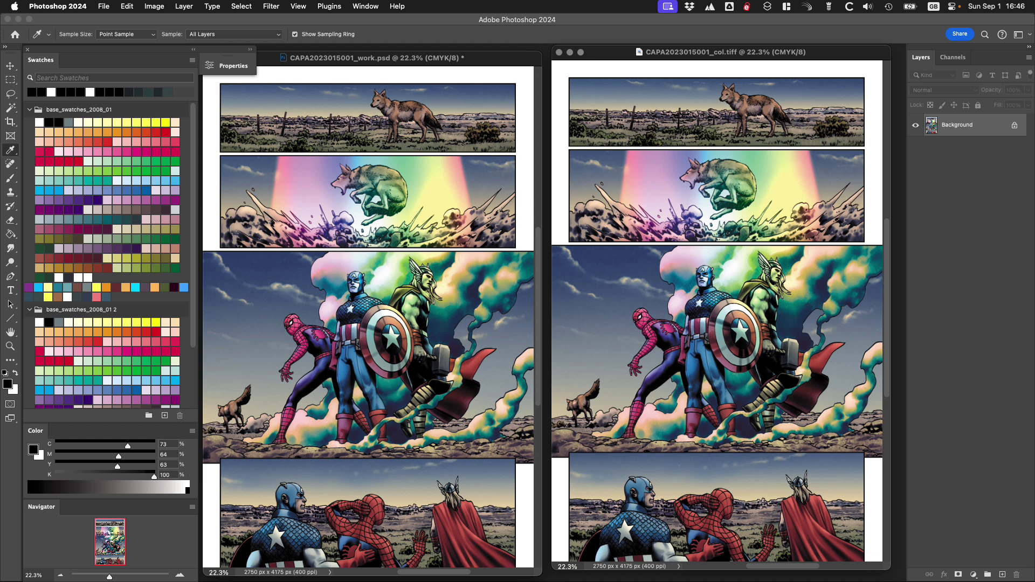
mouse_move(88, 513)
left_mouse_down()
mouse_move(162, 508)
mouse_move(87, 511)
left_mouse_up()
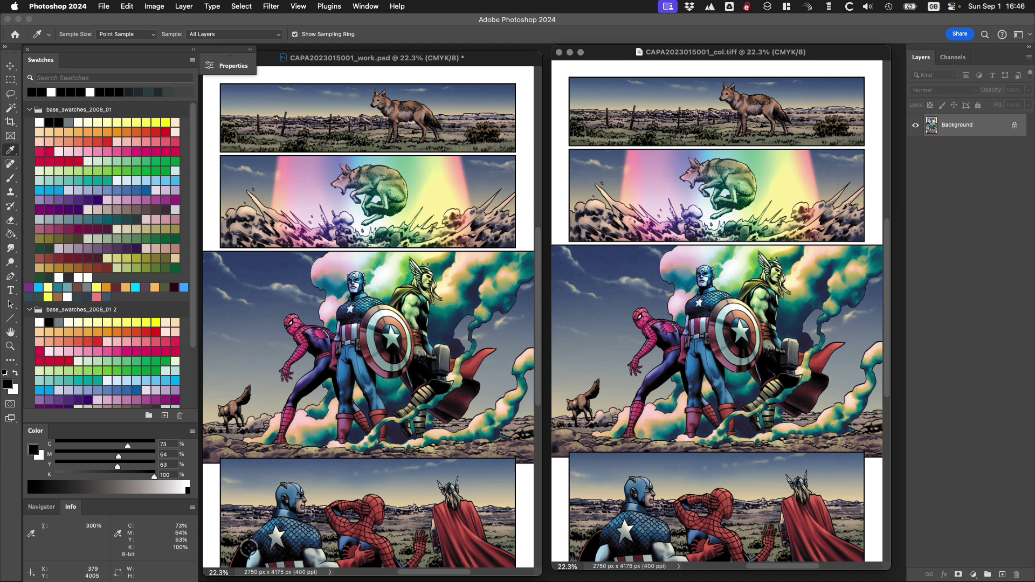
left_click(629, 465)
key("x")
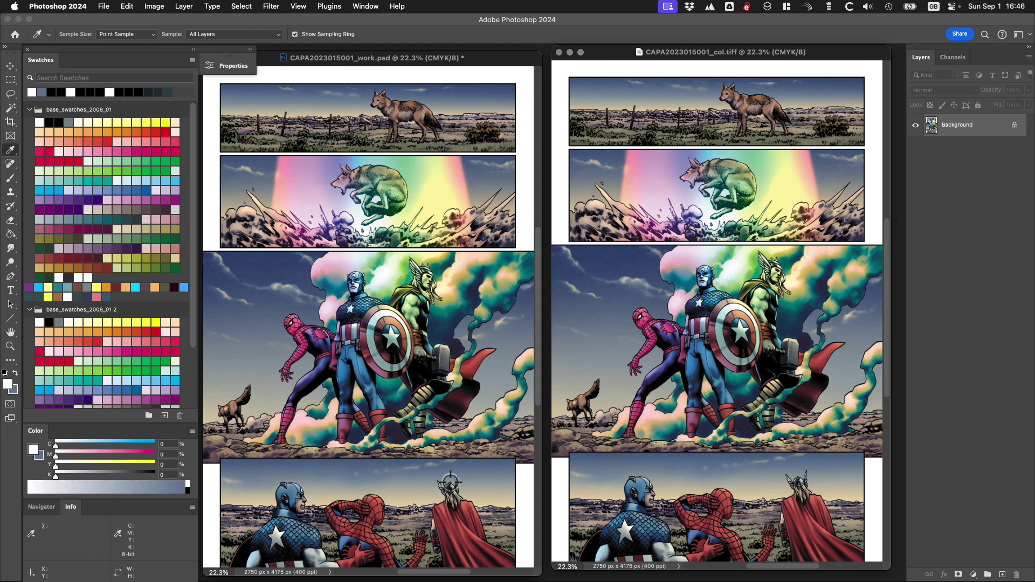
left_click(260, 470)
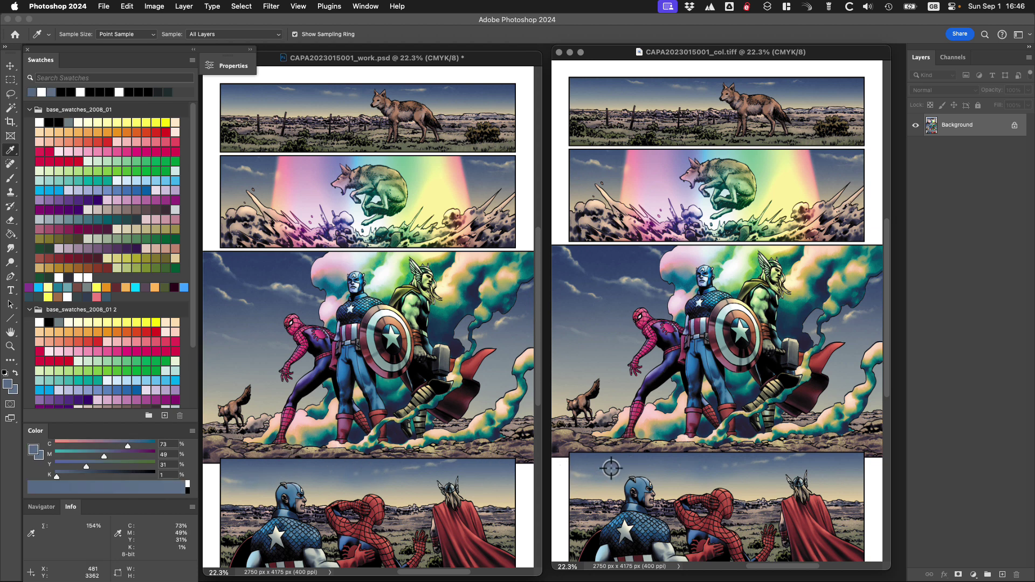
left_click(264, 477)
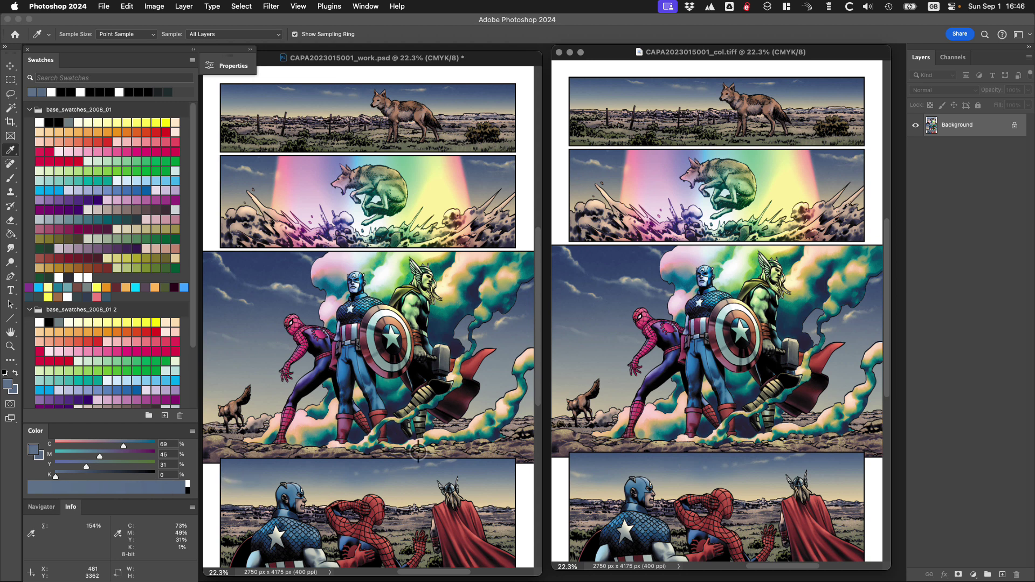
left_click(587, 469)
Switch to Clip Studio Paint, open the single-layer TIFF export for the page, and cancel it before saving.
key("super+Tab")
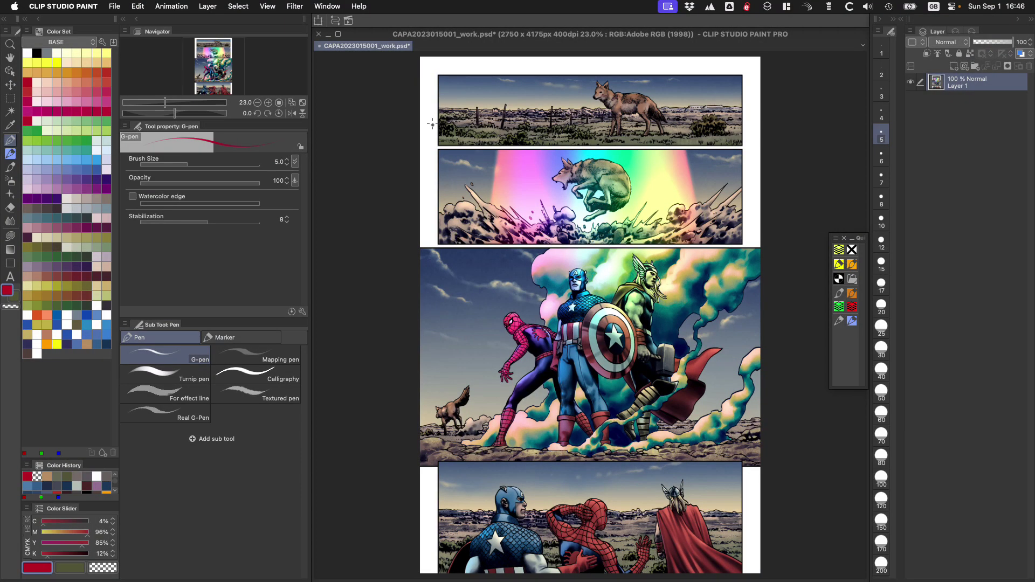
left_click(114, 6)
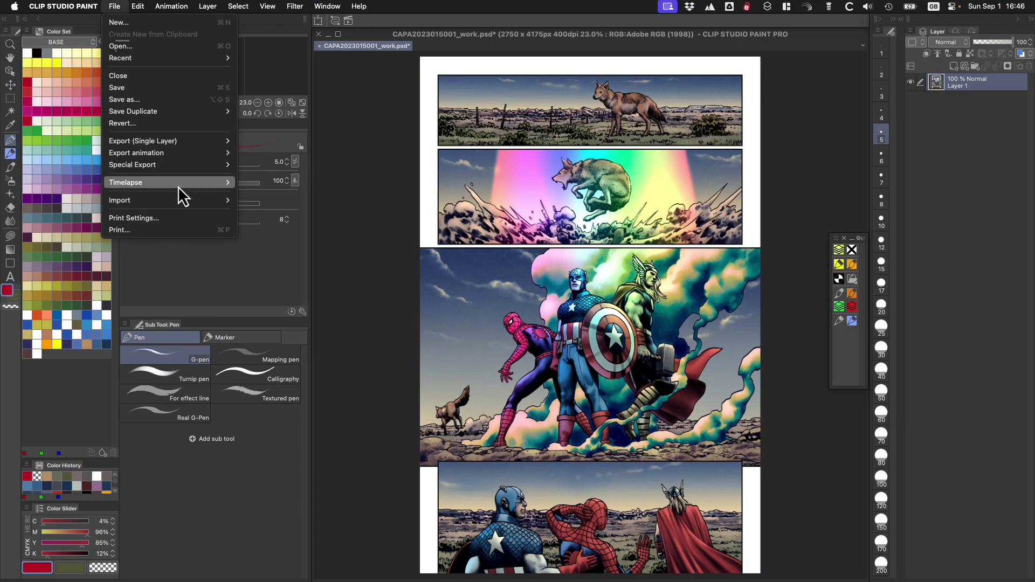
mouse_move(182, 142)
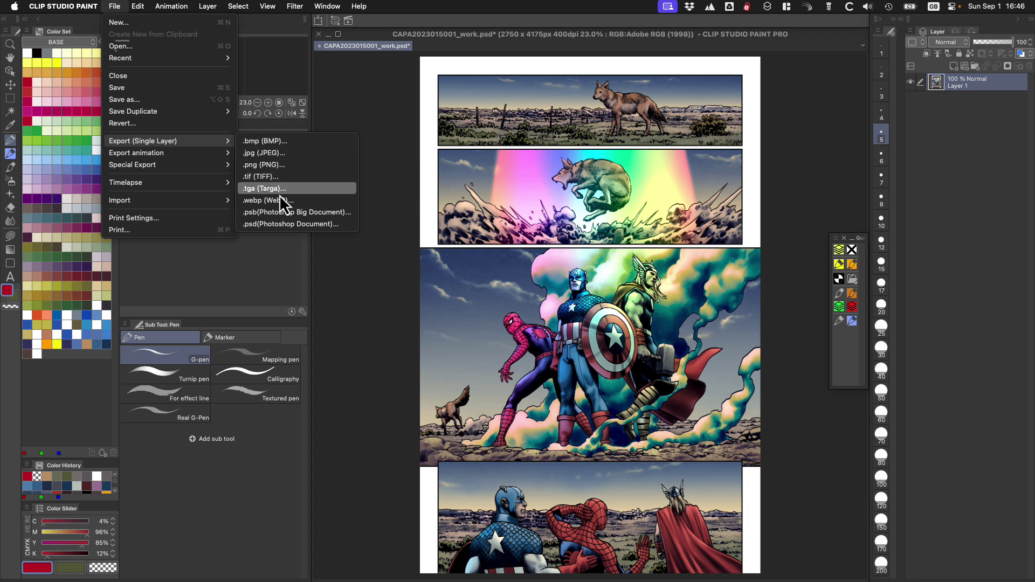
left_click(276, 177)
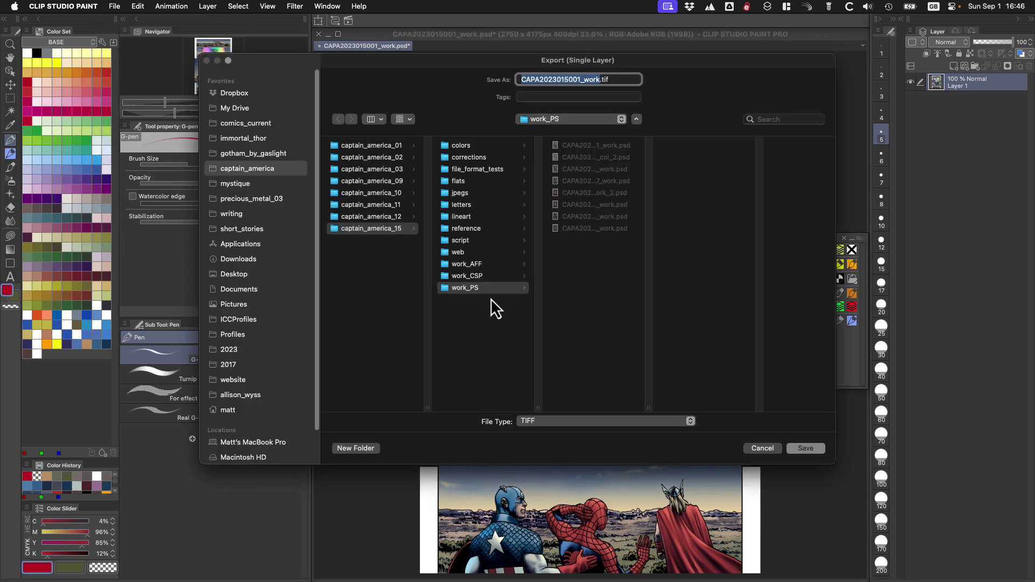
left_click(762, 449)
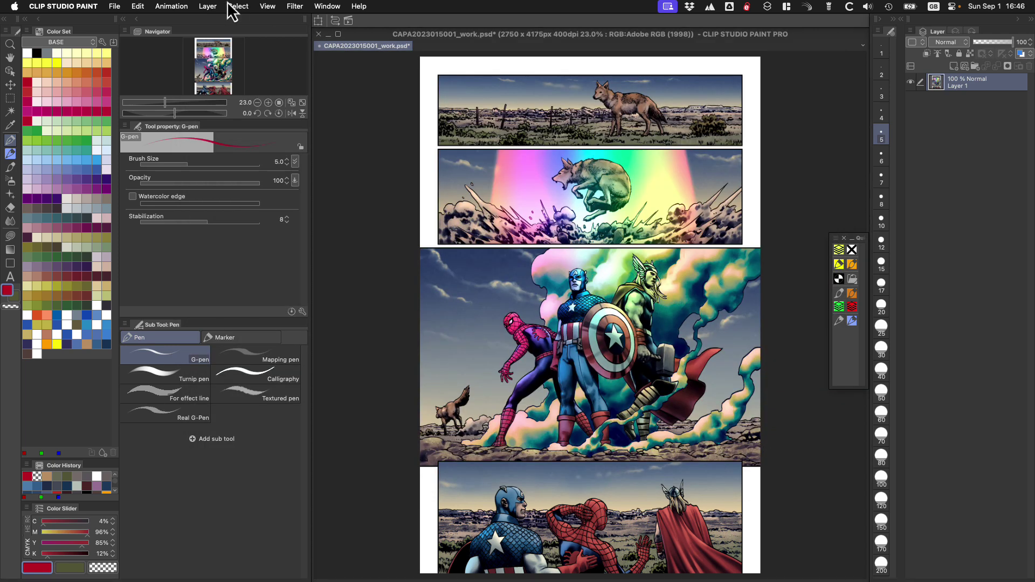
Set the canvas's color profile preview to CMYK : Marvel 2024 (UCR-300%).
left_click(268, 7)
mouse_move(322, 427)
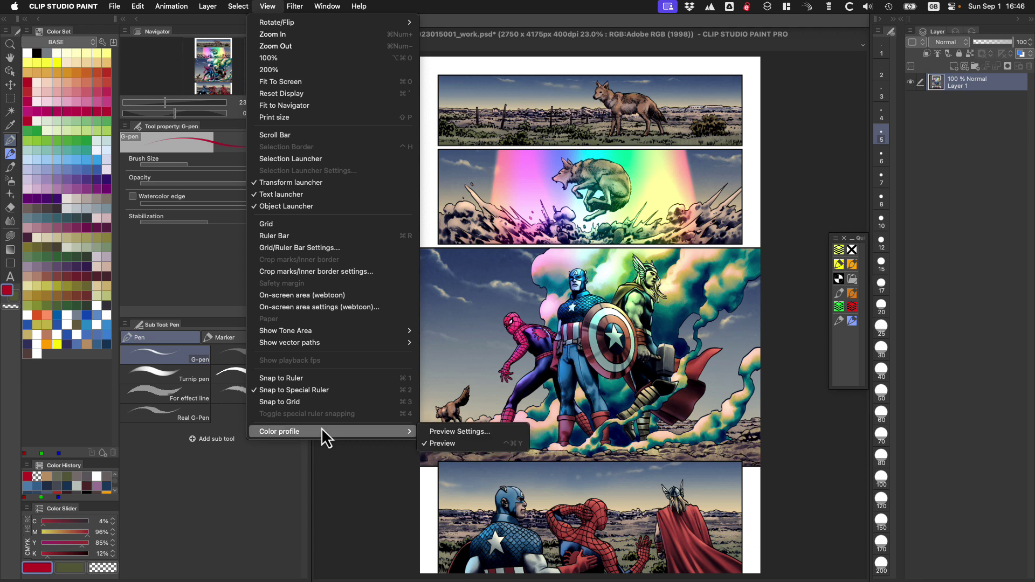
left_click(435, 431)
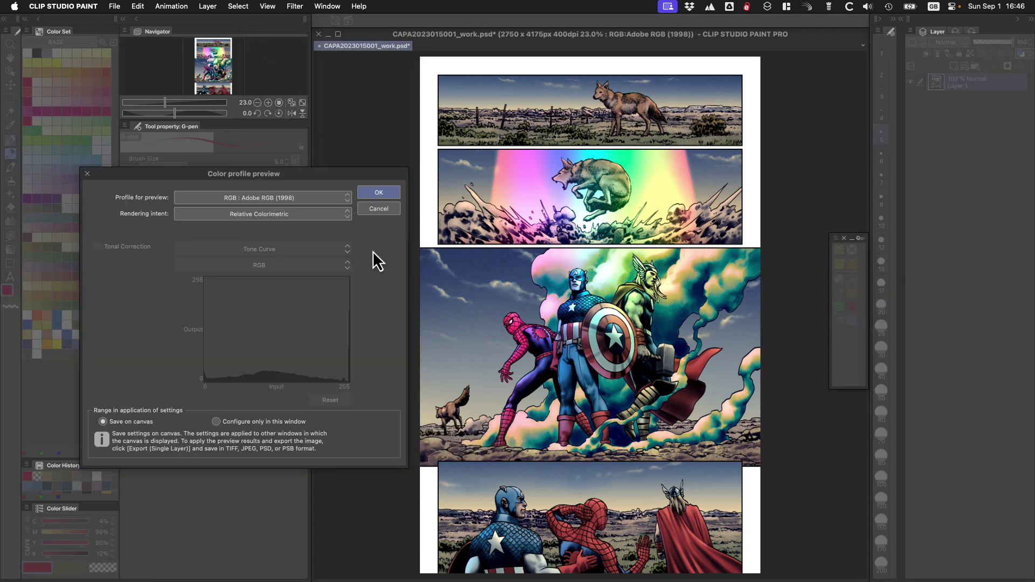
left_click(246, 197)
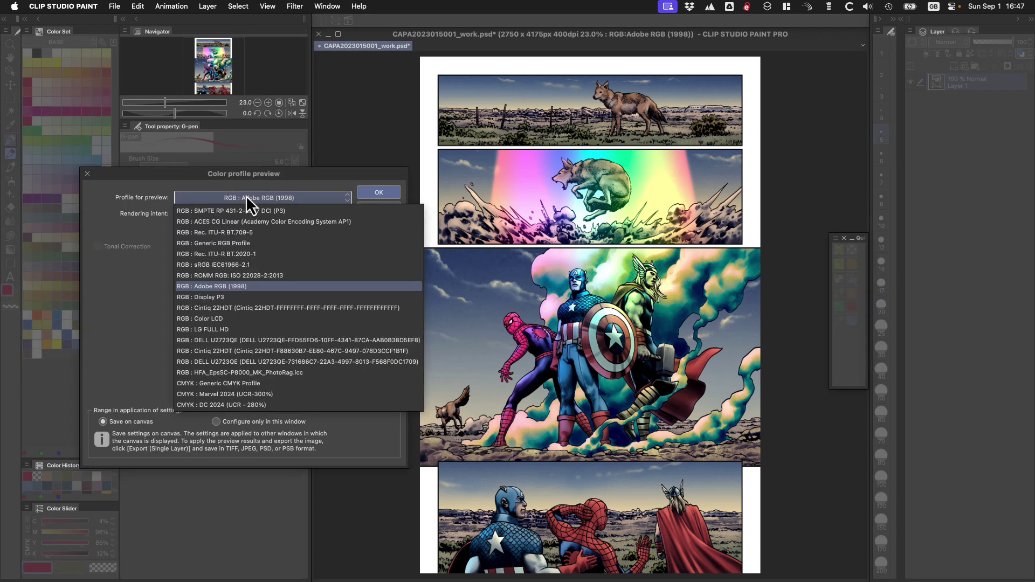
left_click(259, 394)
left_click(380, 194)
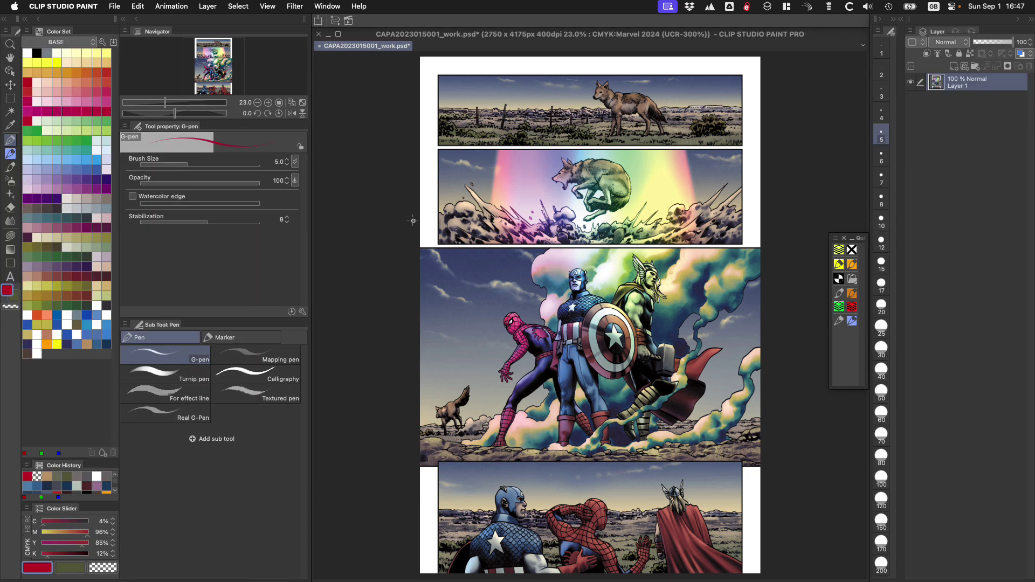
left_click(113, 6)
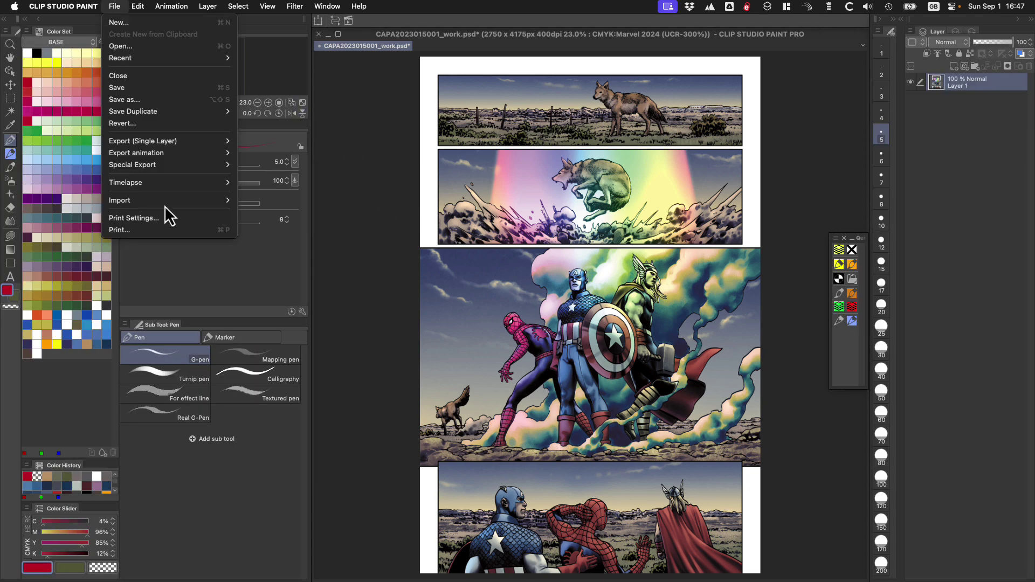
mouse_move(203, 138)
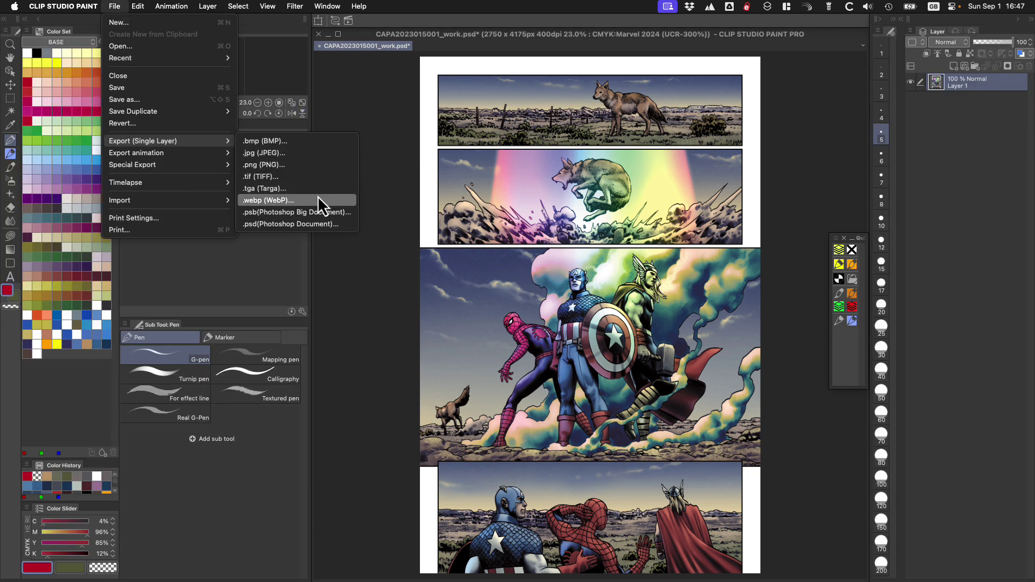
left_click(309, 175)
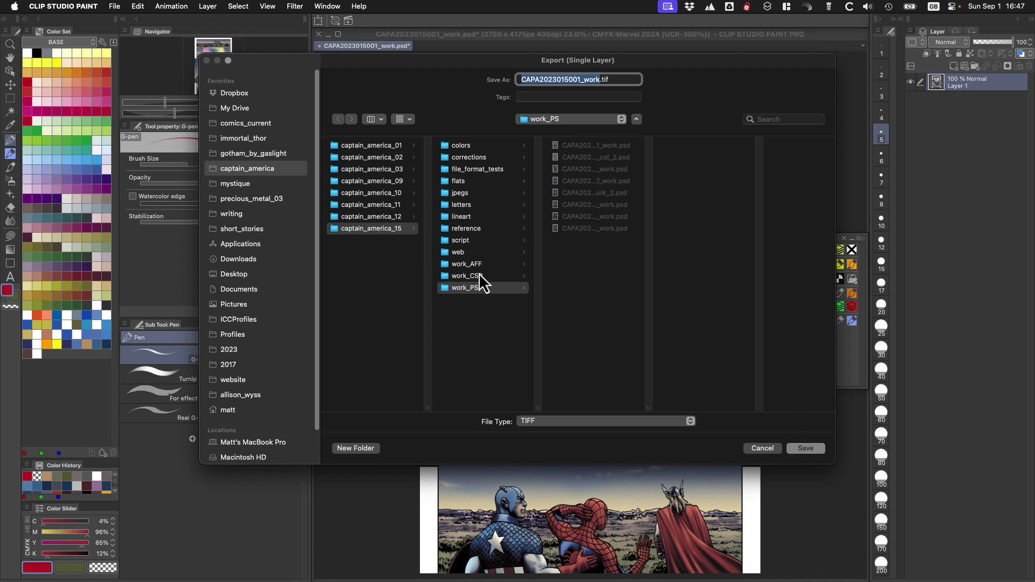
left_click(461, 145)
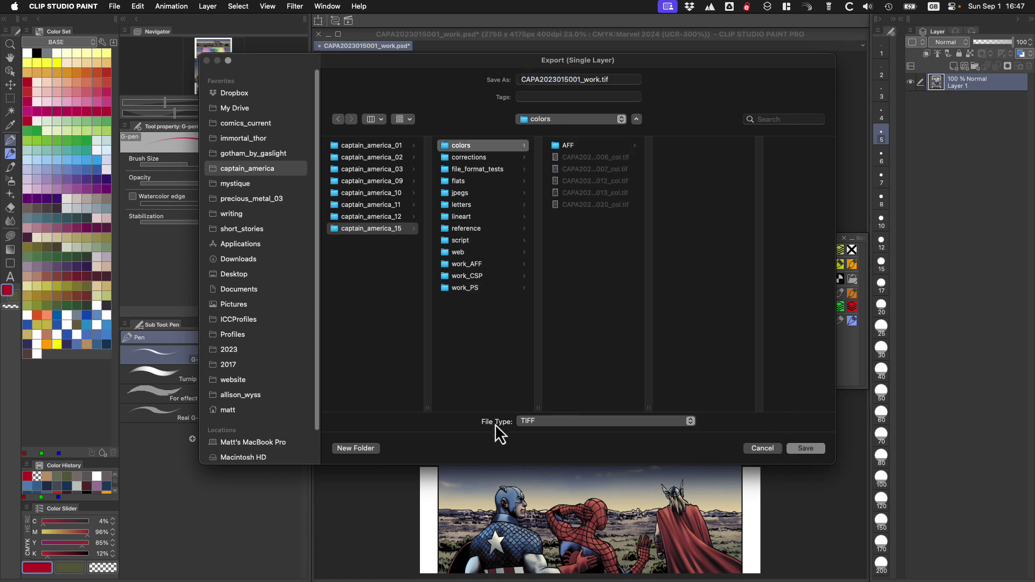
left_click(358, 448)
type("C")
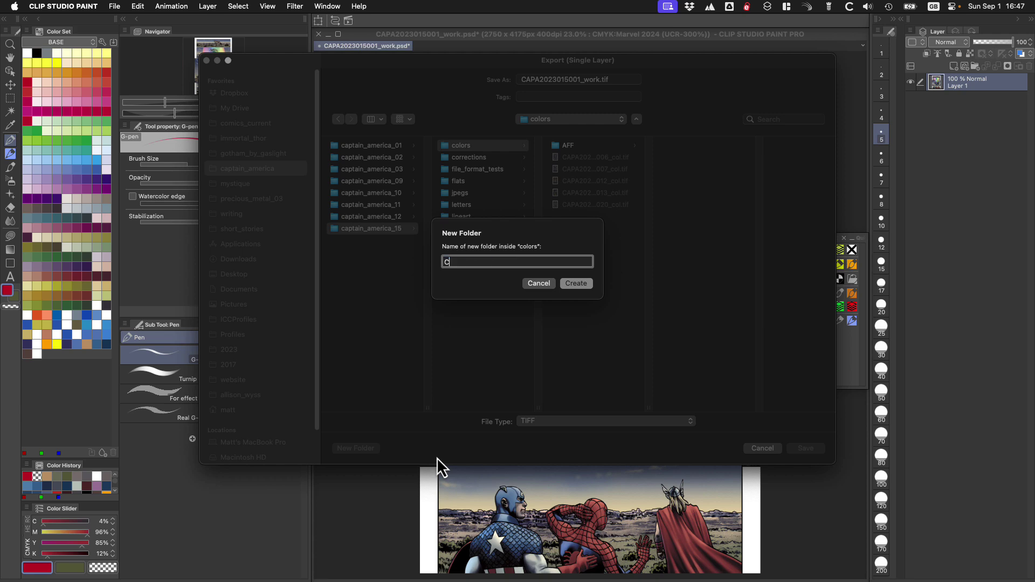
type("SP")
key("Return")
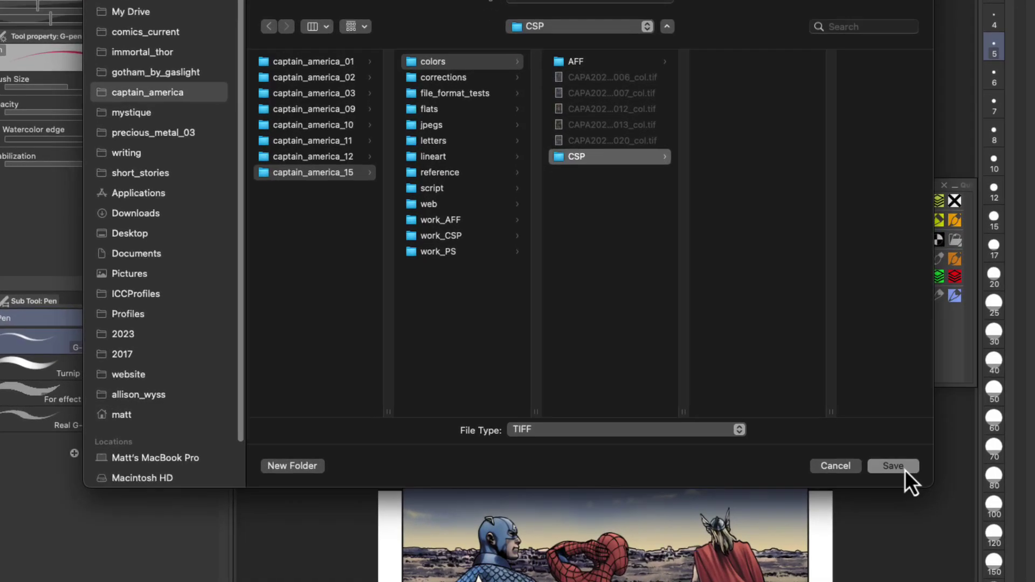
left_click(805, 448)
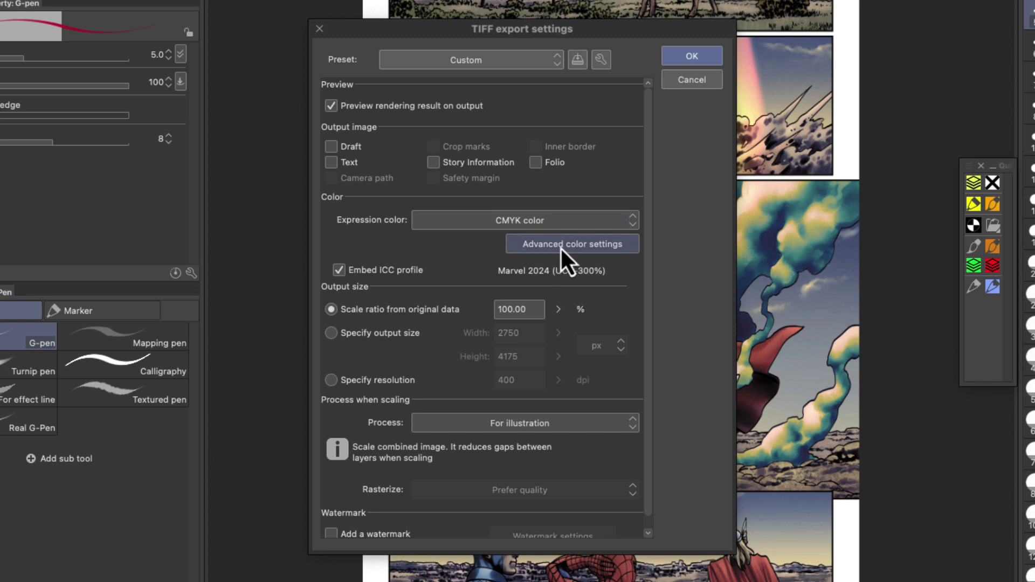
Export the TIFF as CMYK color at 100% scale with the Marvel 2024 (UCR-300%) ICC profile embedded.
left_click(550, 226)
left_click(554, 226)
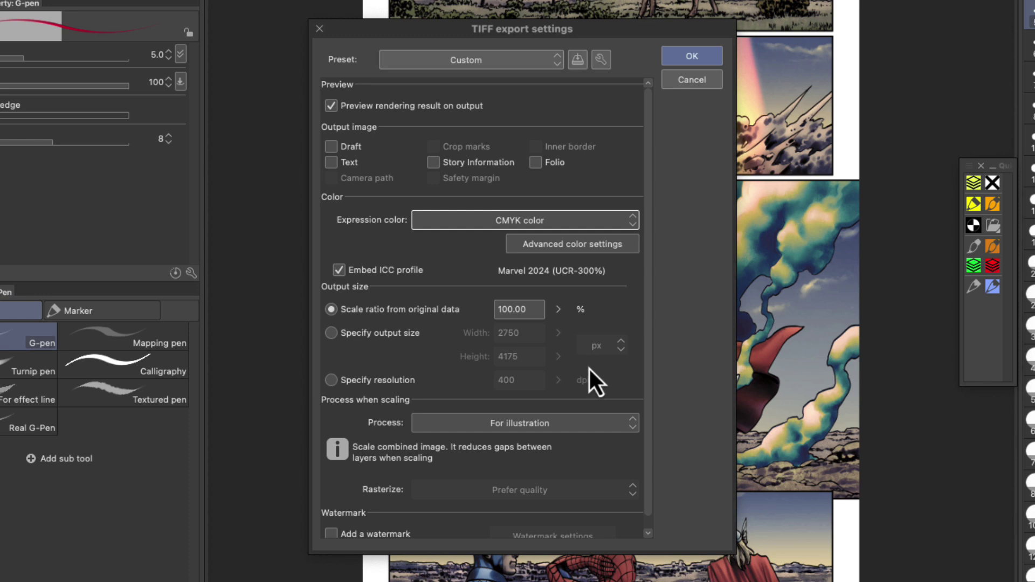
scroll(596, 382, "down", 1)
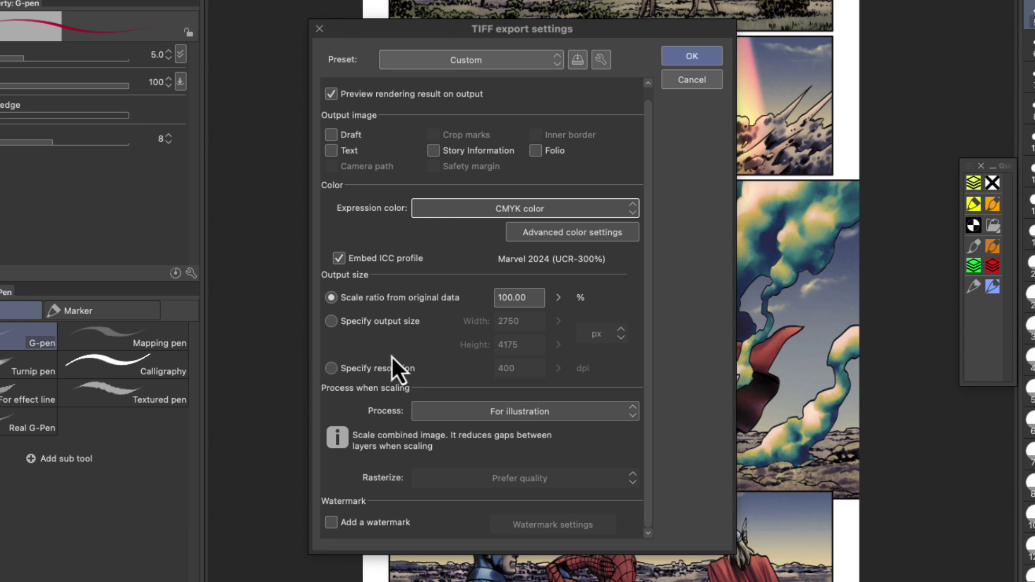
scroll(428, 183, "up", 1)
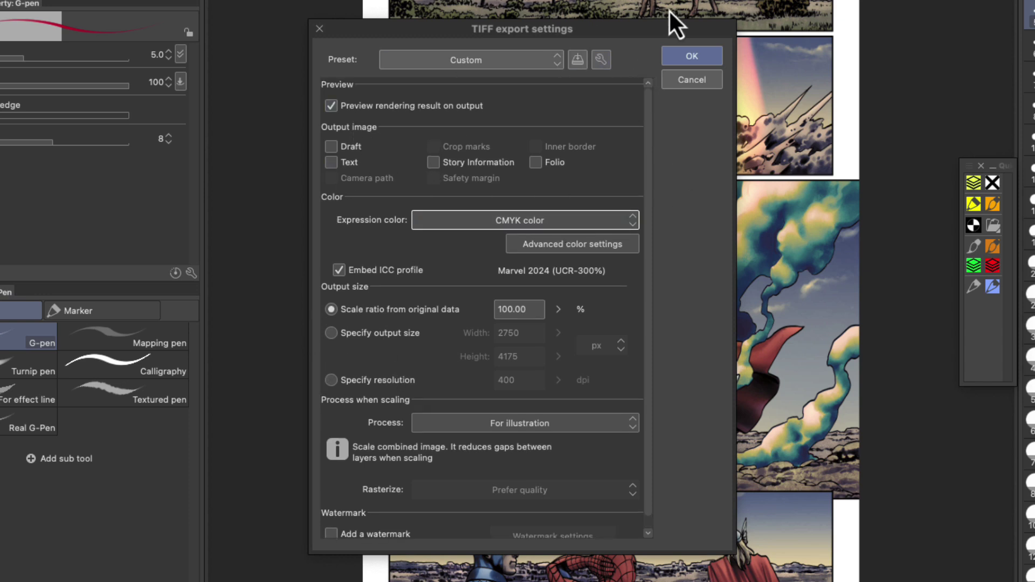
left_click(536, 62)
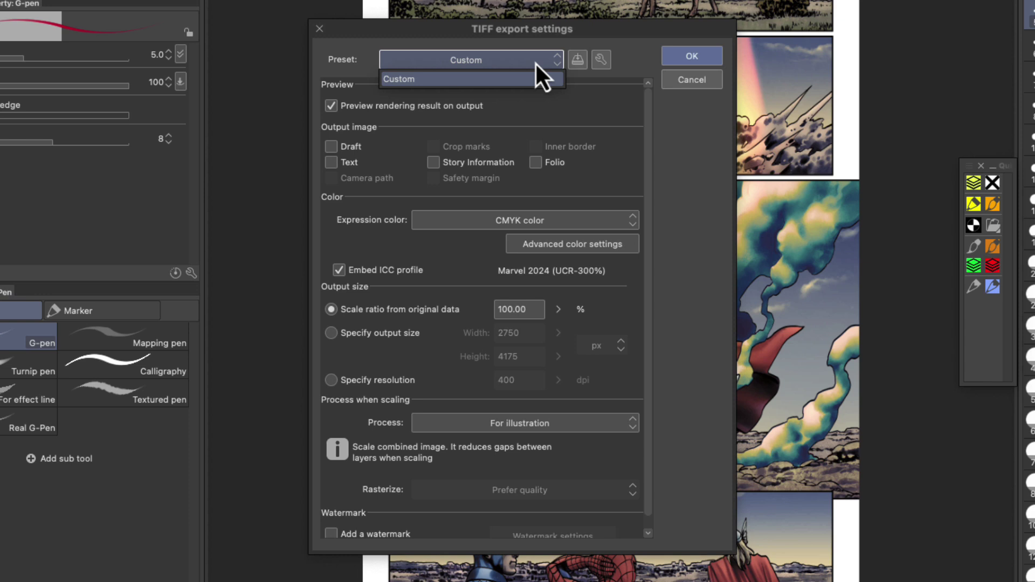
left_click(711, 65)
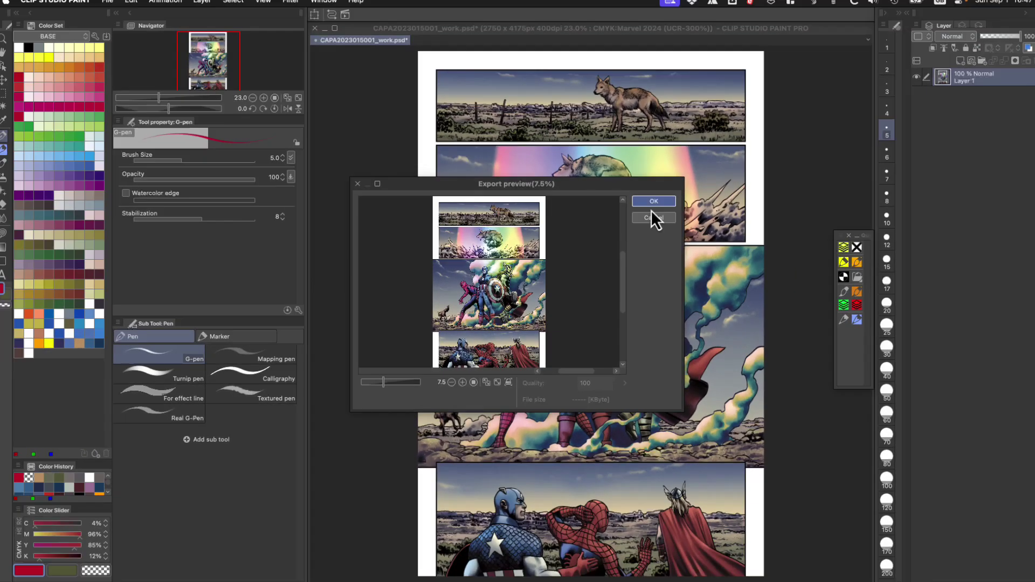
left_click(688, 140)
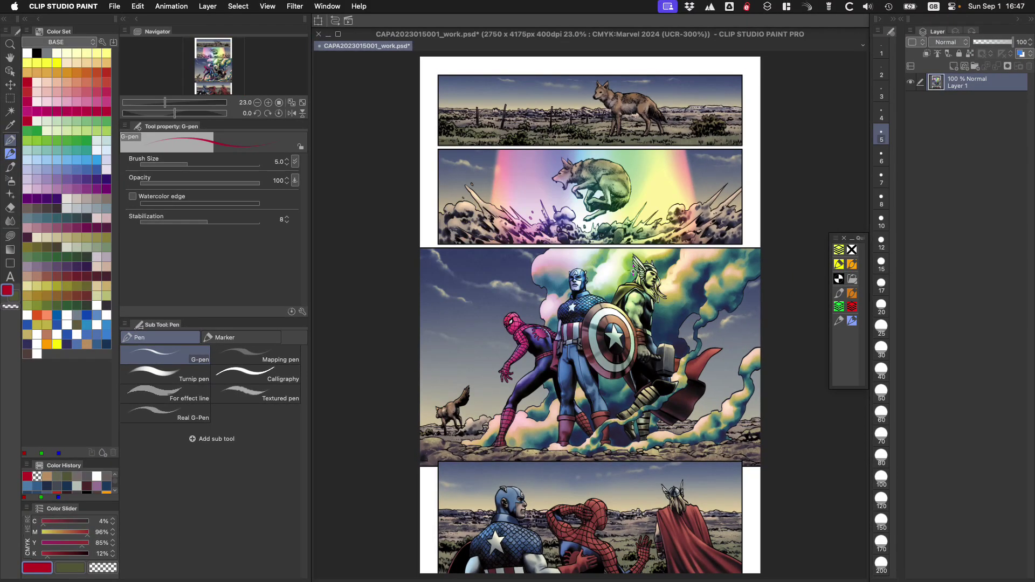
key("super+Tab")
left_click(338, 294)
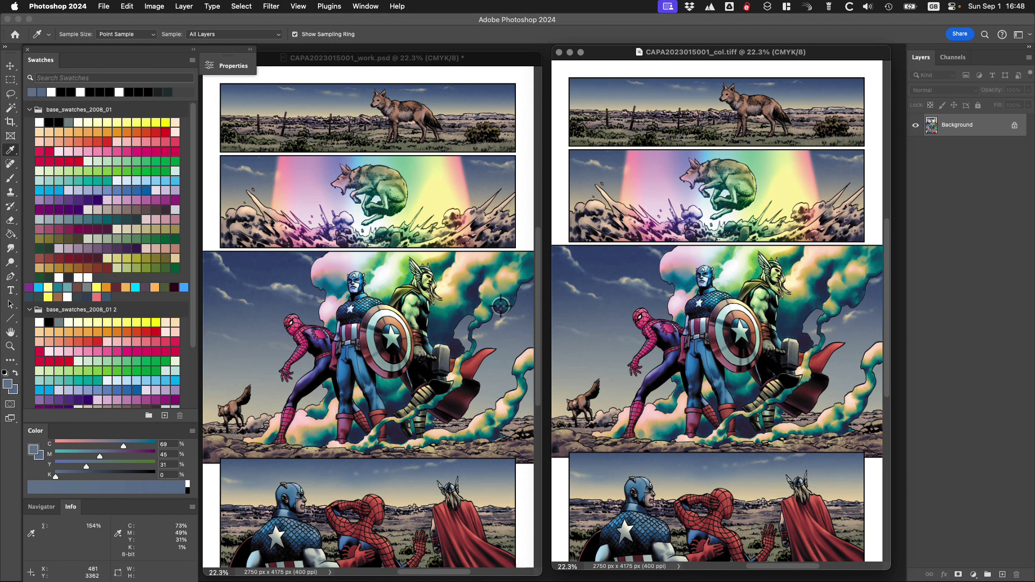
key("super+o")
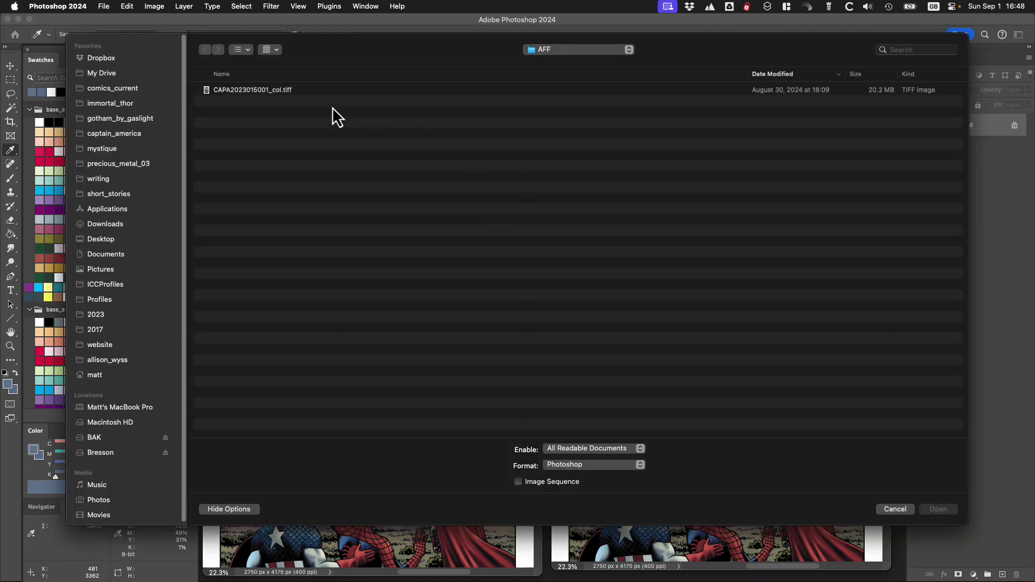
left_click(546, 50)
left_click(556, 62)
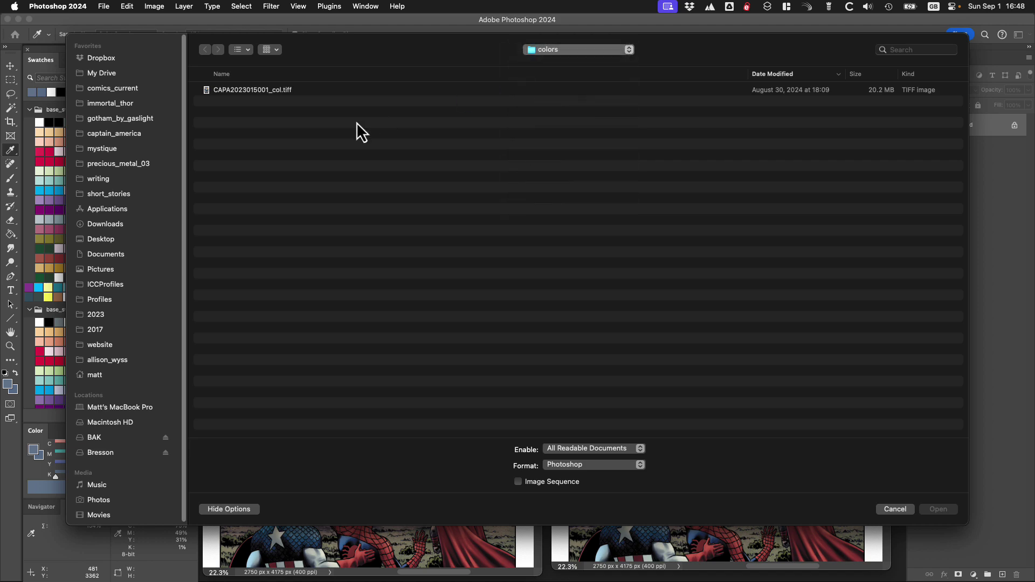
double_click(221, 88)
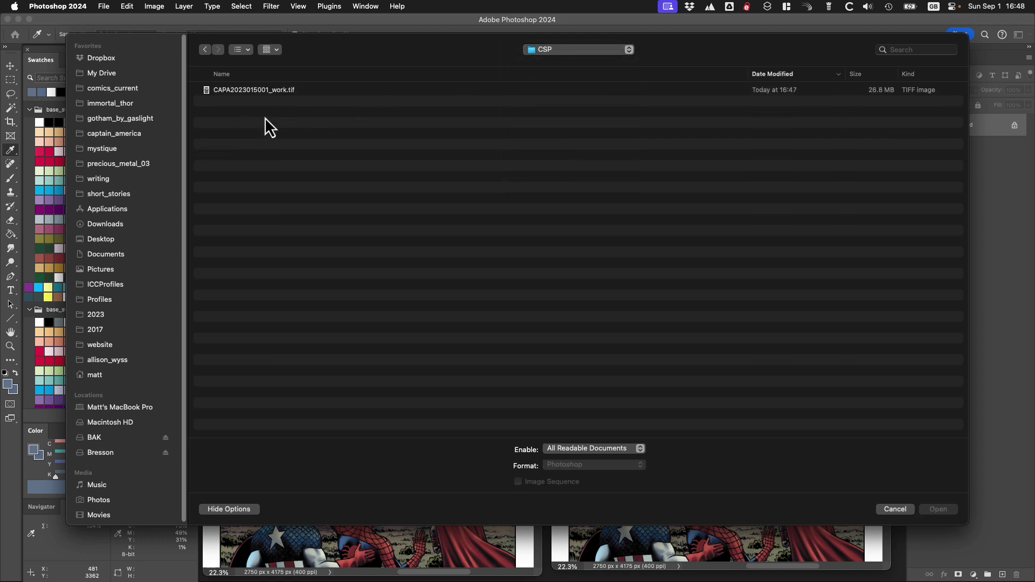
double_click(256, 90)
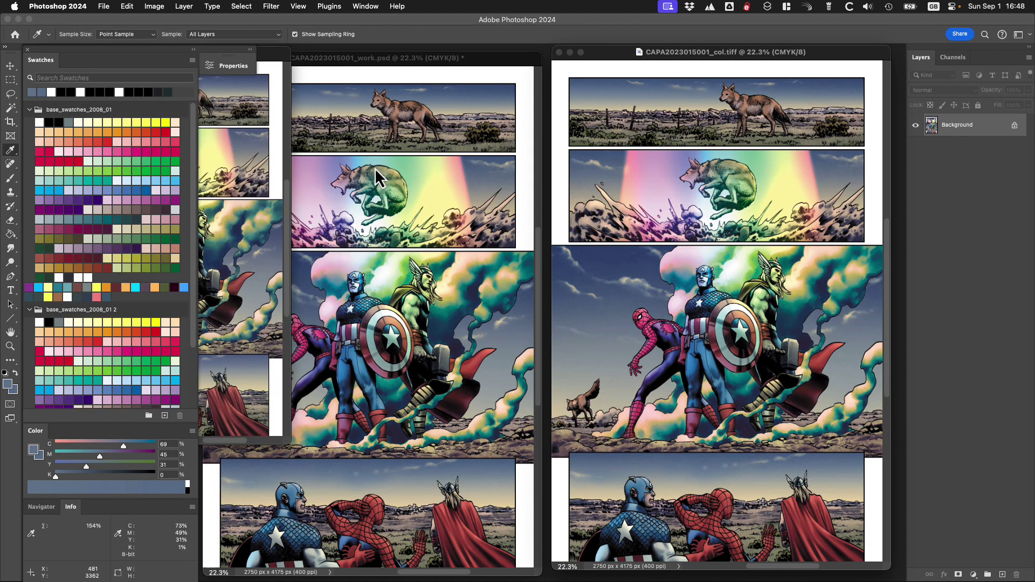
key("Tab")
left_click_drag(258, 57, 477, 154)
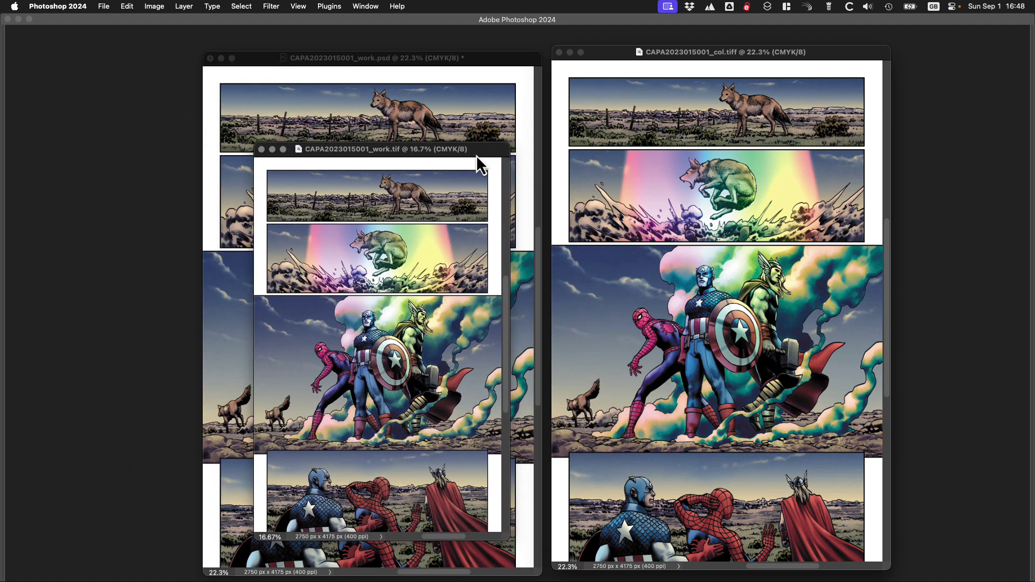
key("super+0")
key("Tab")
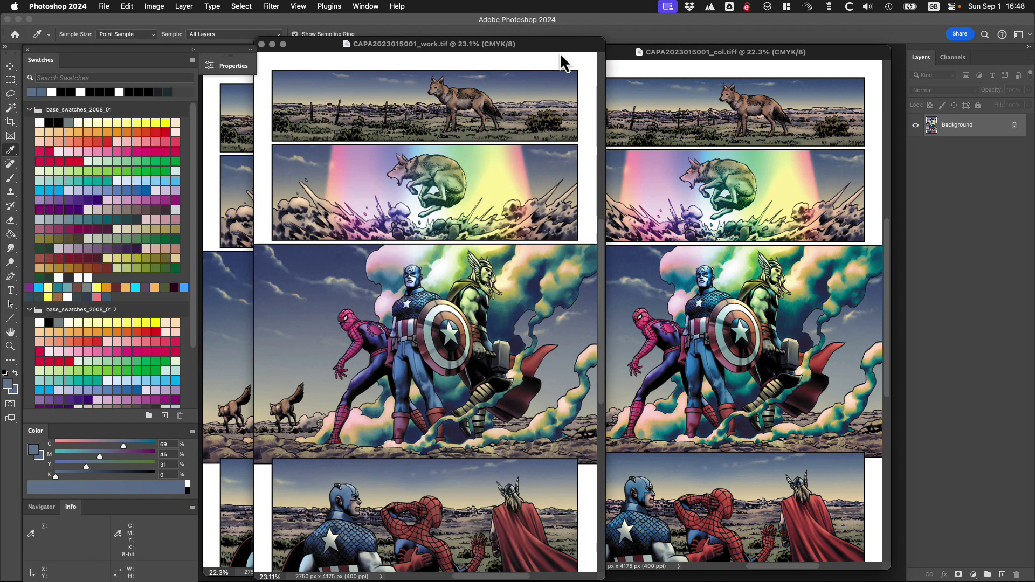
left_click_drag(562, 45, 504, 56)
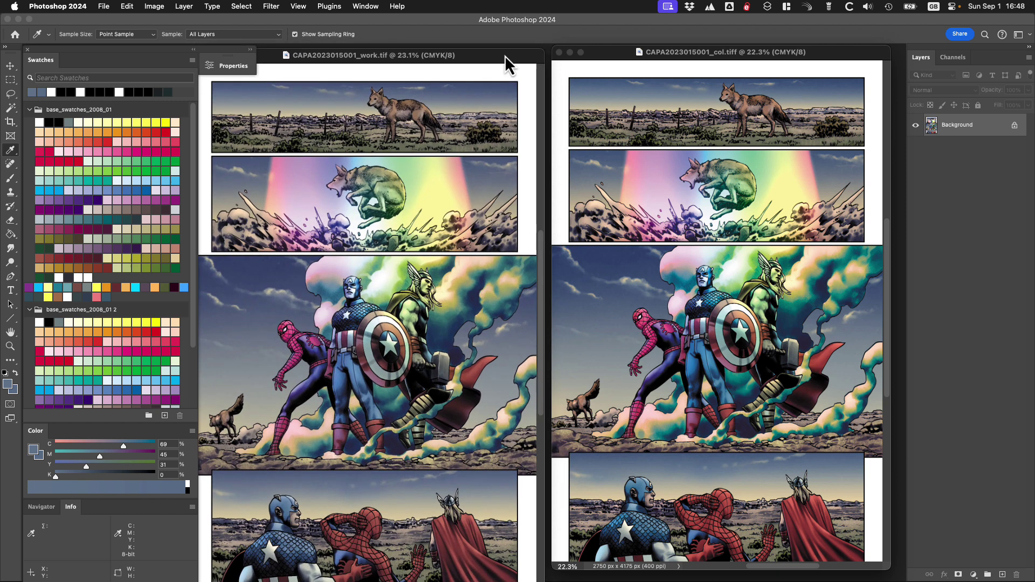
left_click(952, 56)
left_click(734, 58)
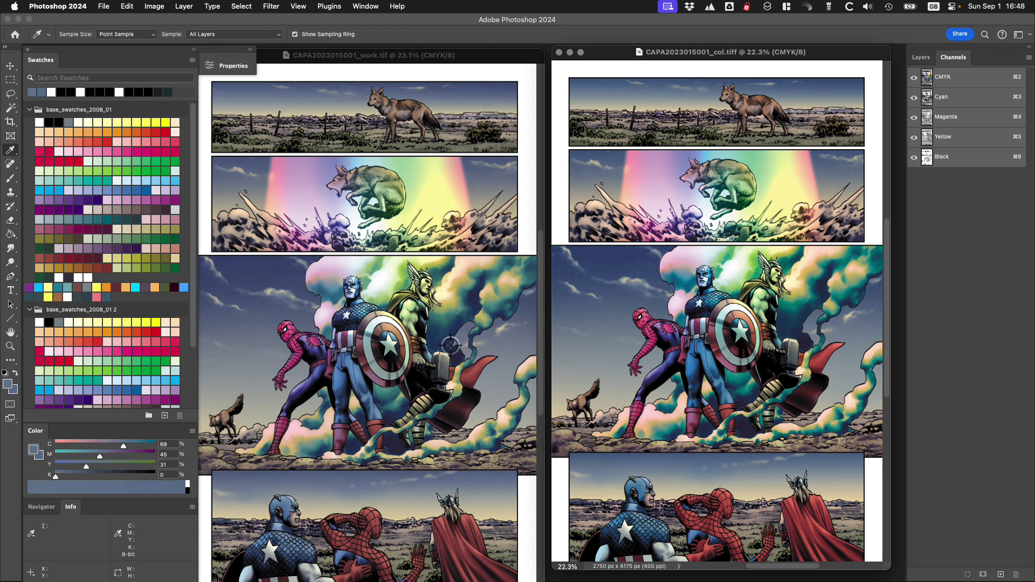
left_click_drag(502, 57, 493, 100)
left_click(497, 62)
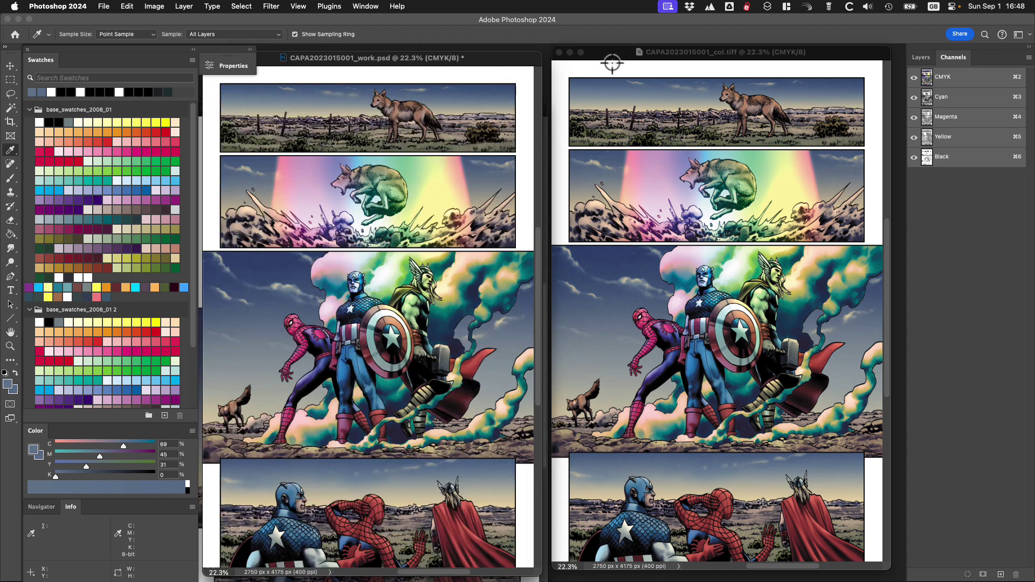
left_click(729, 58)
key("super+alt+j")
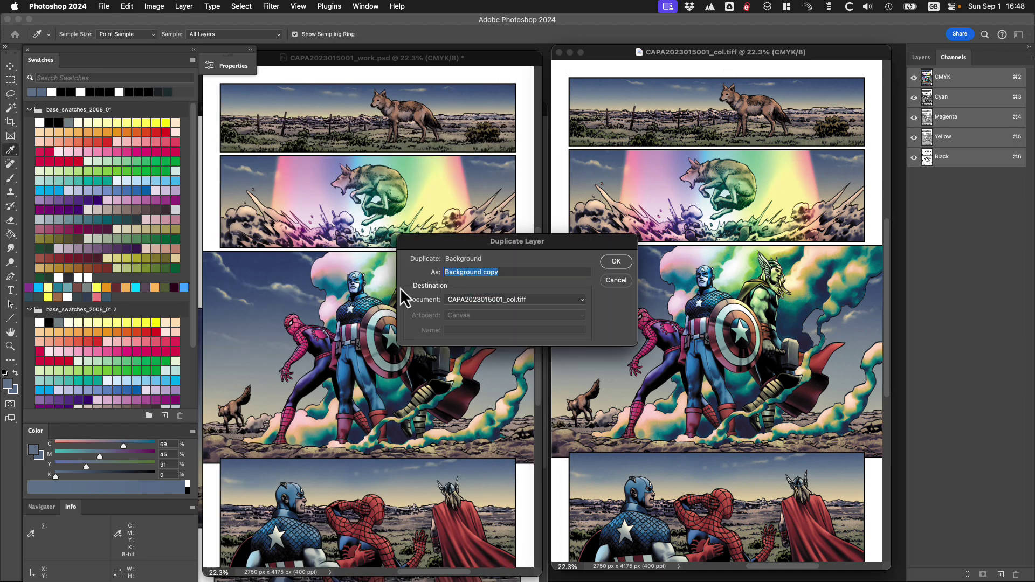
left_click(490, 302)
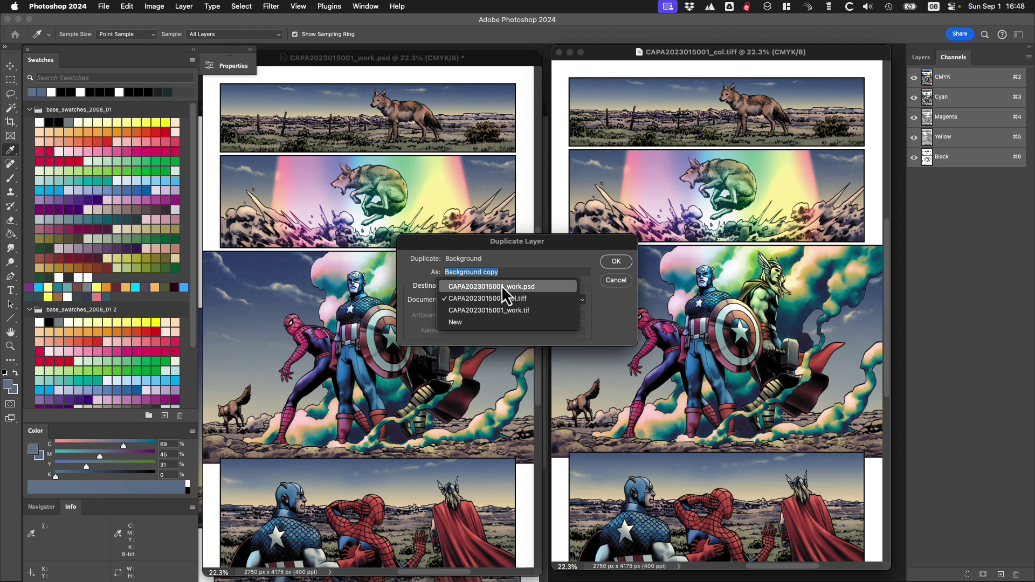
left_click(502, 287)
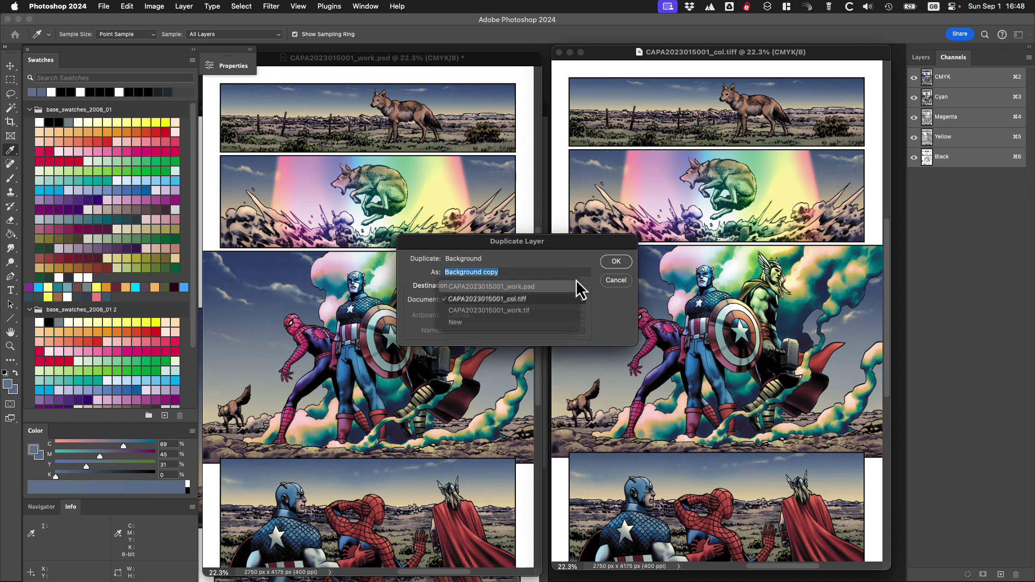
left_click(615, 261)
left_click_drag(514, 57, 861, 37)
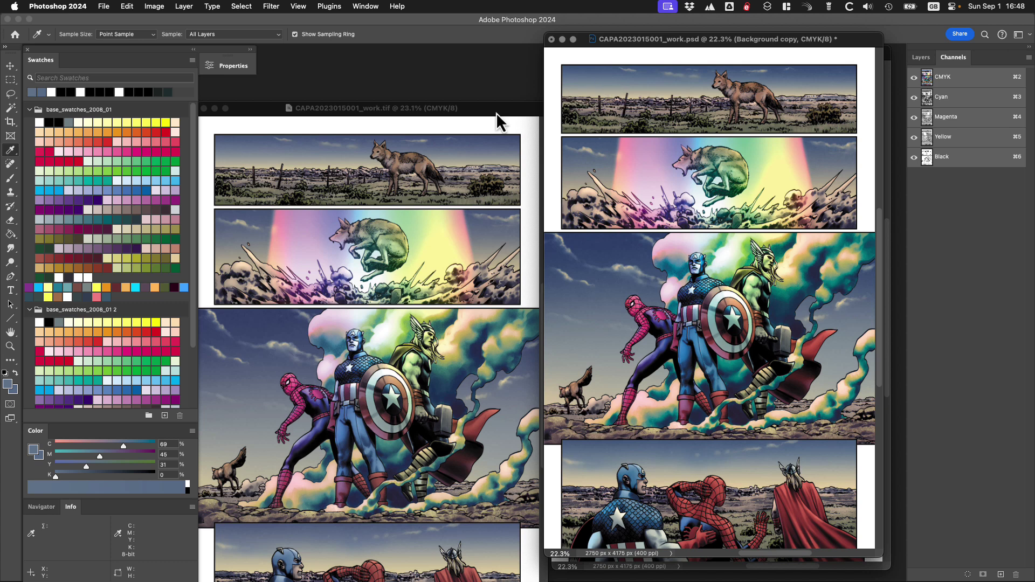
left_click(496, 125)
key("super+j")
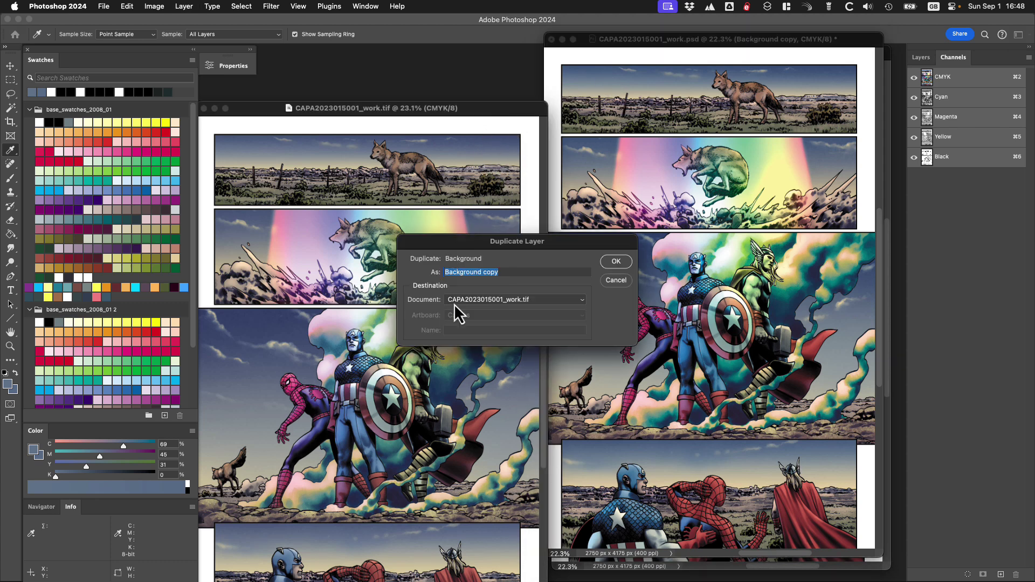
left_click(532, 298)
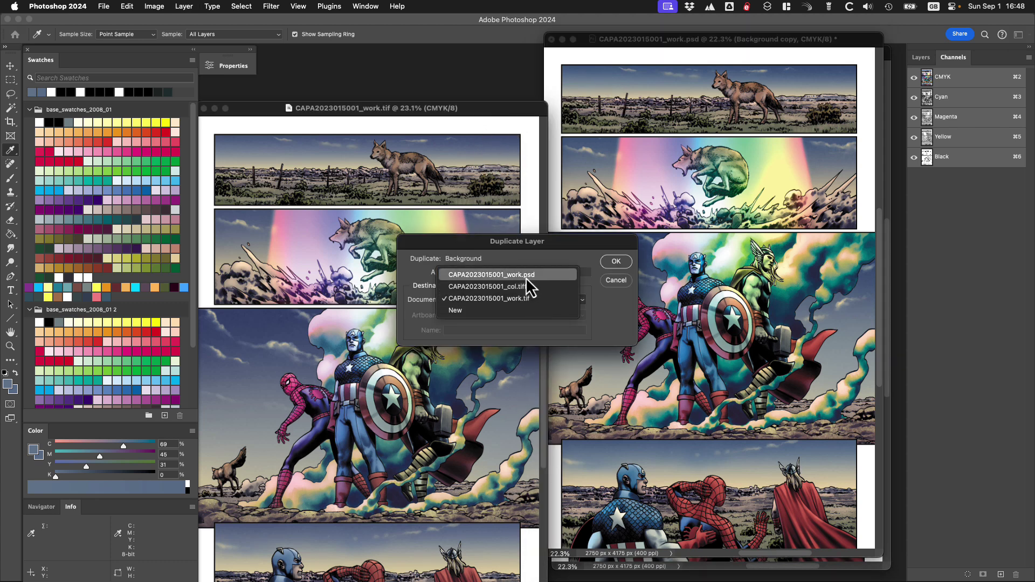
left_click(526, 277)
left_click(610, 264)
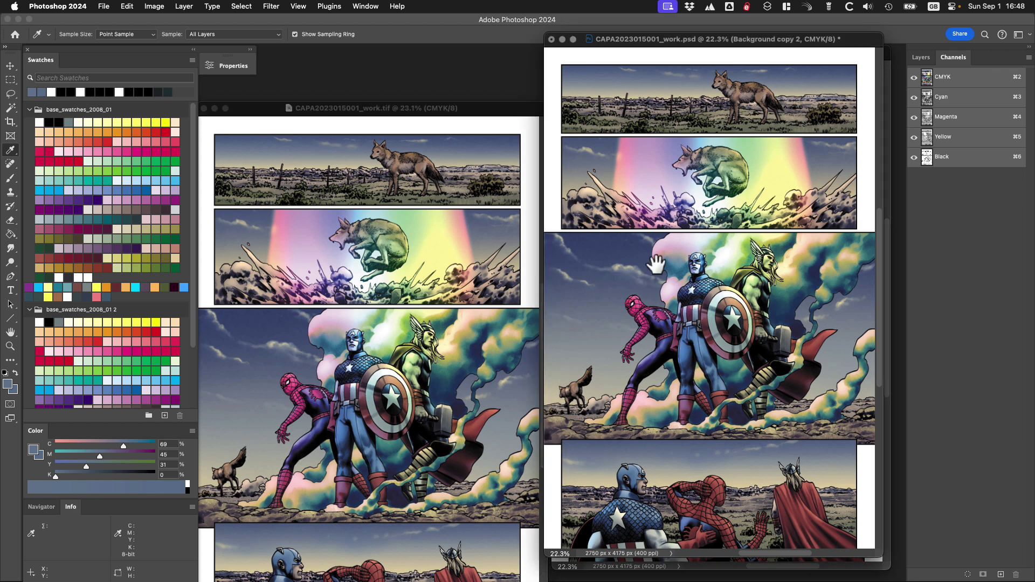
Rename the layer Background copy 2 as CSP and the layer Background copy as AFF.
left_click(921, 57)
double_click(947, 124)
type("C")
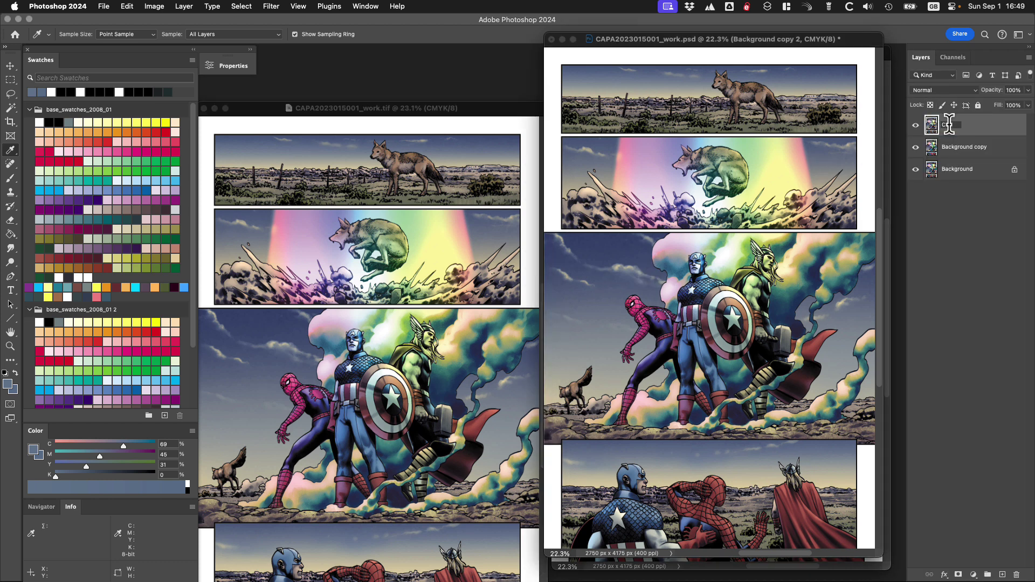
type("SP")
key("Return")
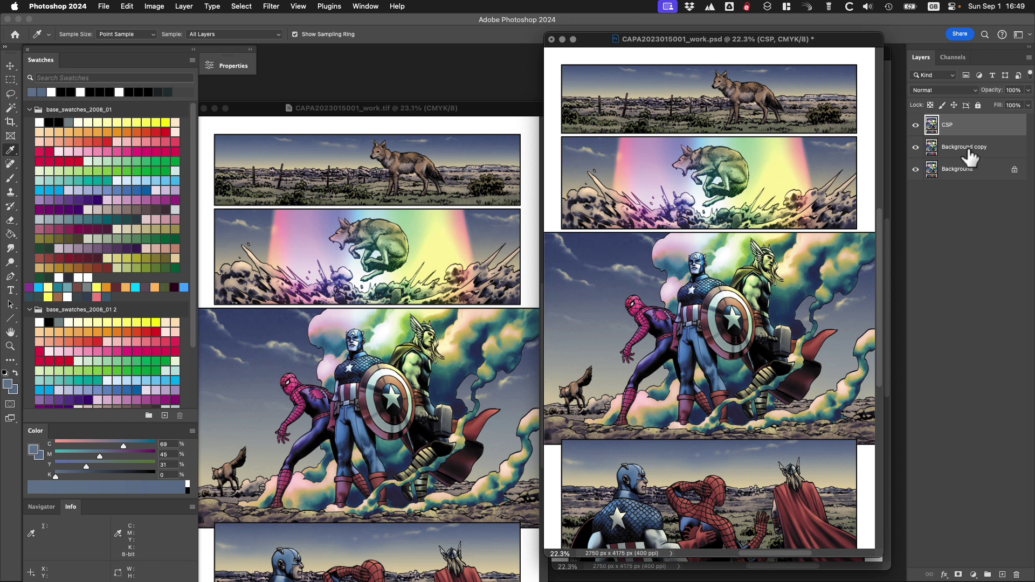
double_click(967, 148)
type("AFF")
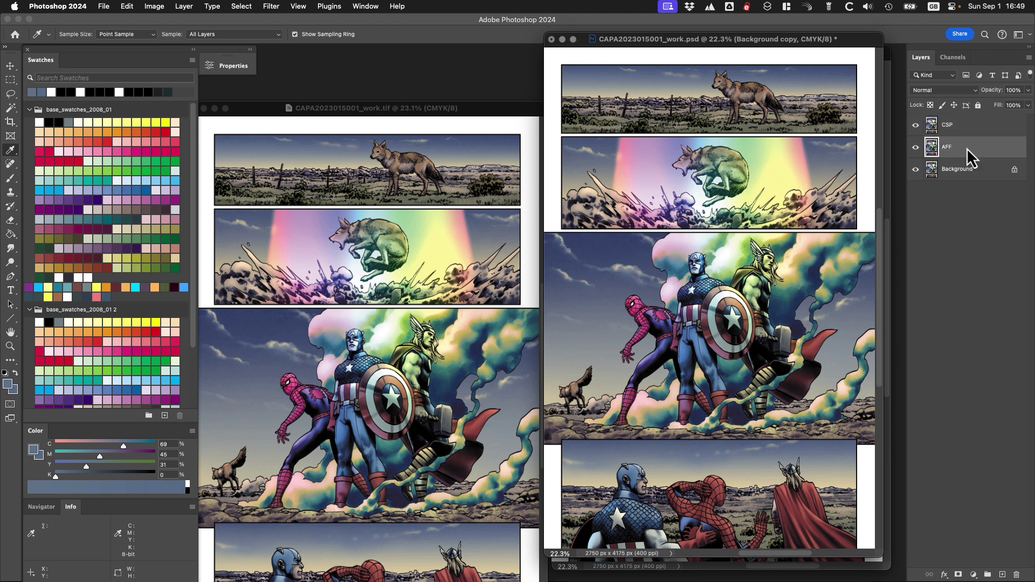
key("Return")
Convert the locked Background into a regular layer named PSD, with Normal mode and 100% opacity.
left_click(970, 168)
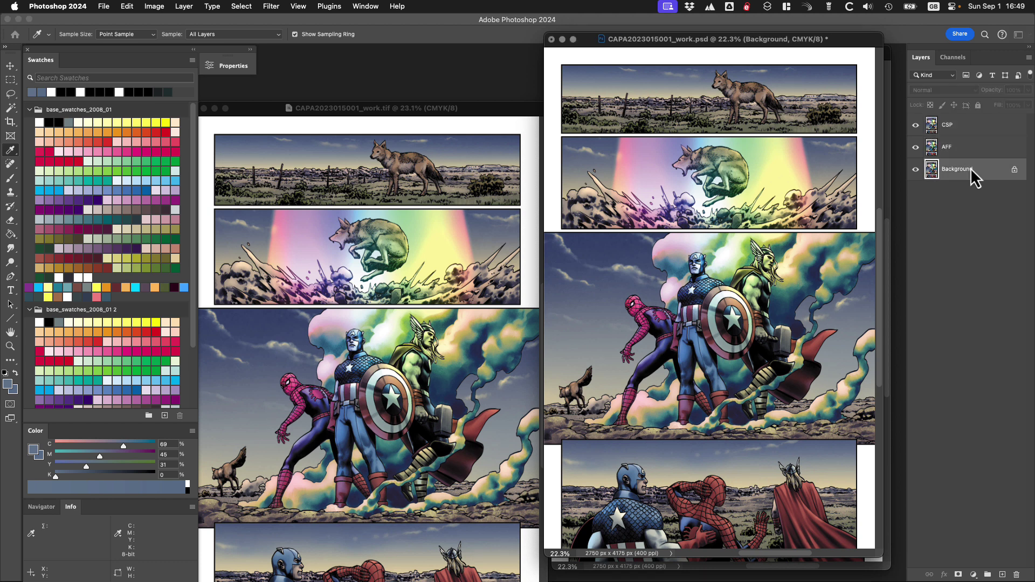
double_click(971, 169)
type("PSD")
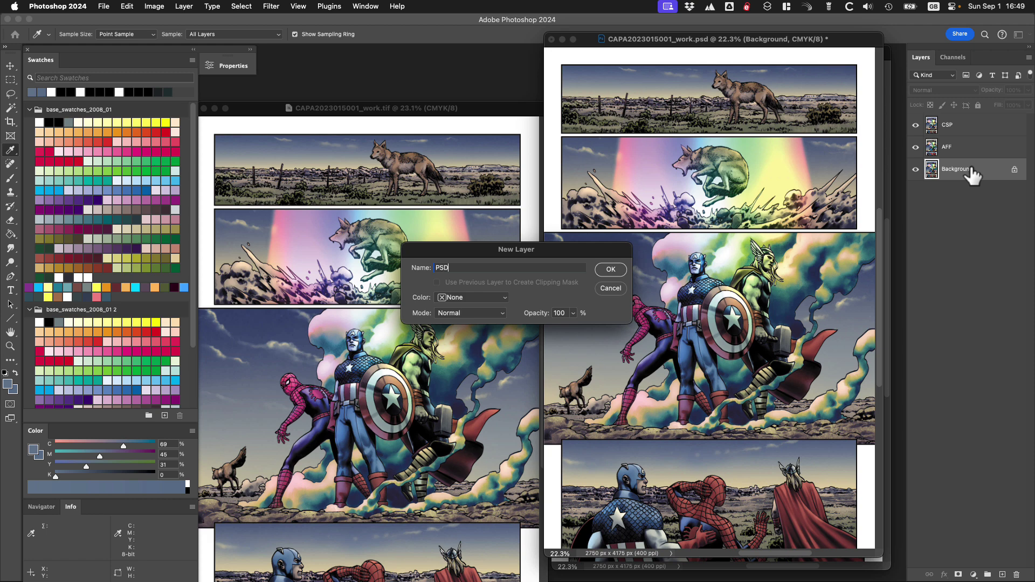
key("Return")
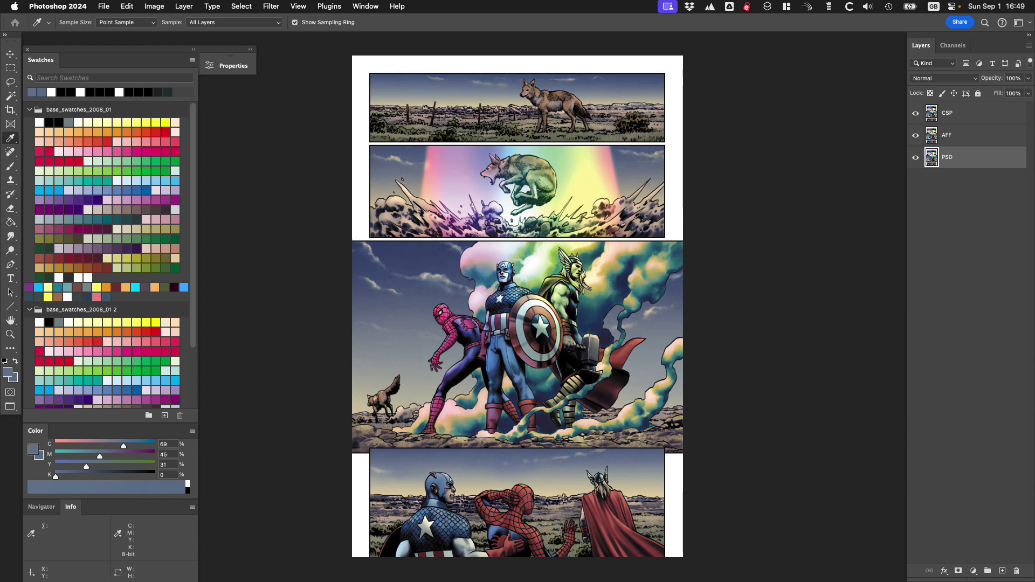
Toggle the visibility of the CSP layer repeatedly and of the AFF layer to compare the colors of the stacked conversions.
left_click(915, 113)
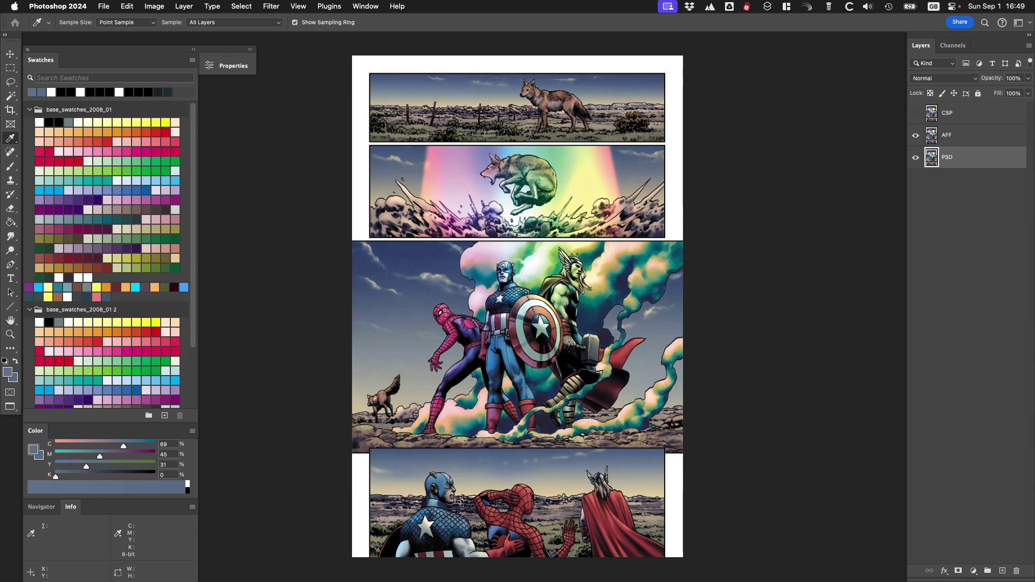
left_click(915, 113)
left_click(915, 113)
left_click(915, 113)
left_click(915, 113)
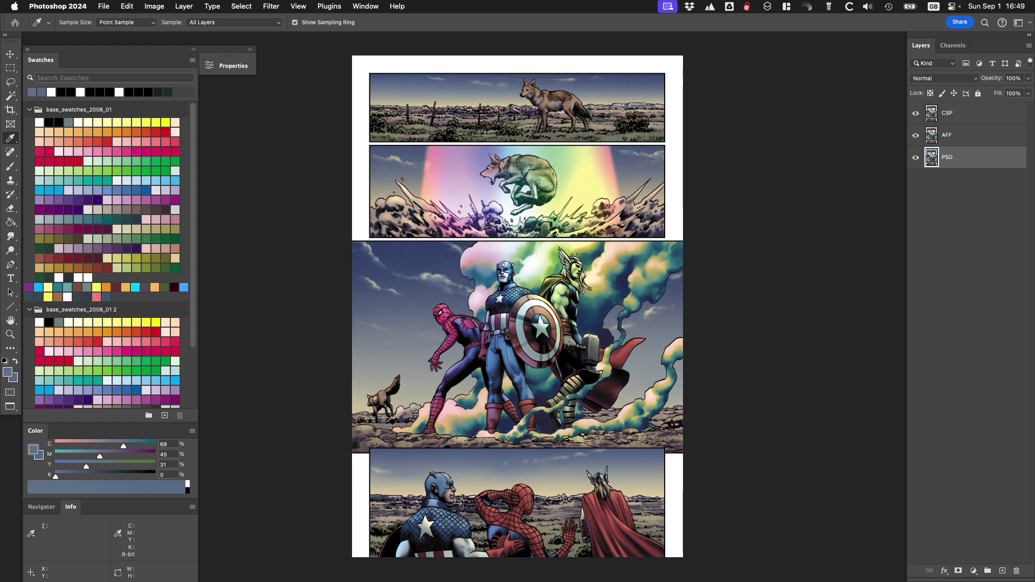
left_click(915, 113)
left_click(915, 113)
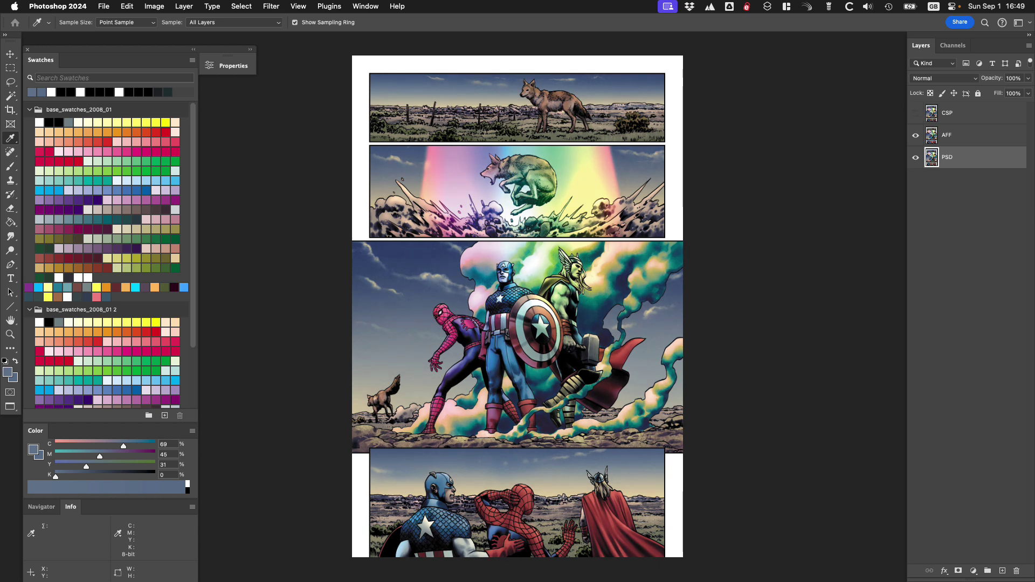
left_click(915, 114)
left_click(915, 135)
left_click(915, 136)
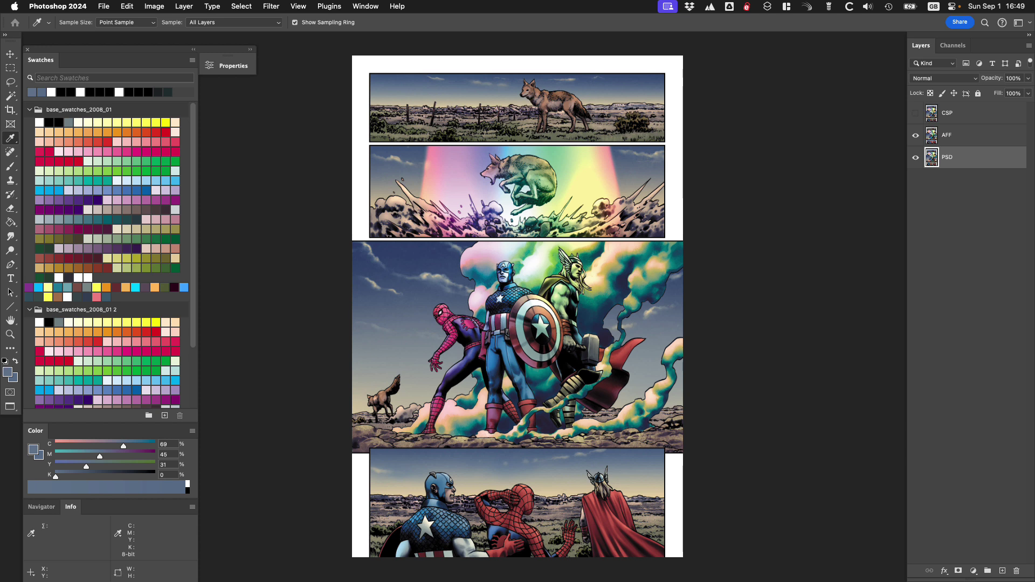